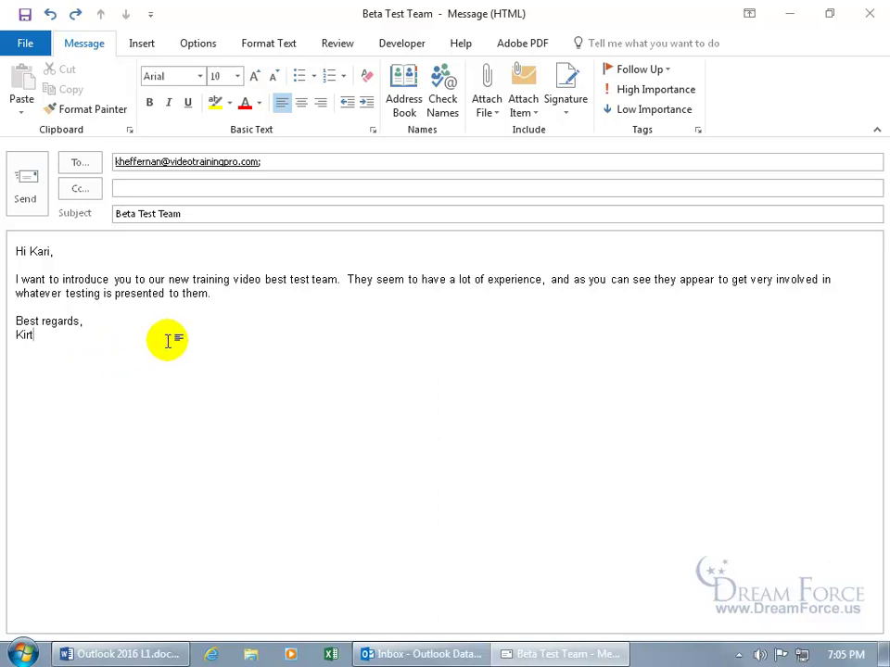
Apply the Orange, Accent 2, Lighter 60% page colour to the message background.
left_click(196, 44)
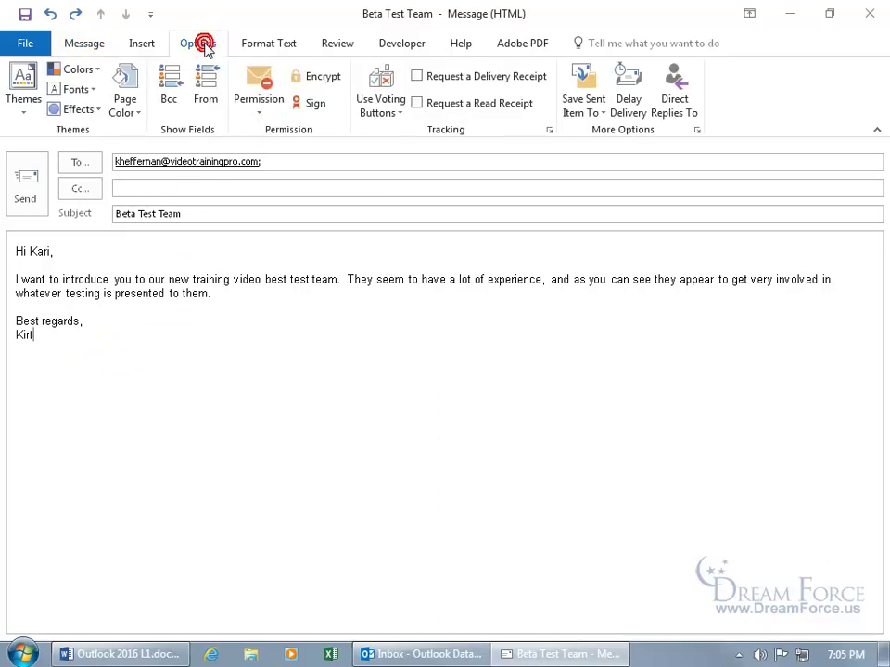
left_click(130, 112)
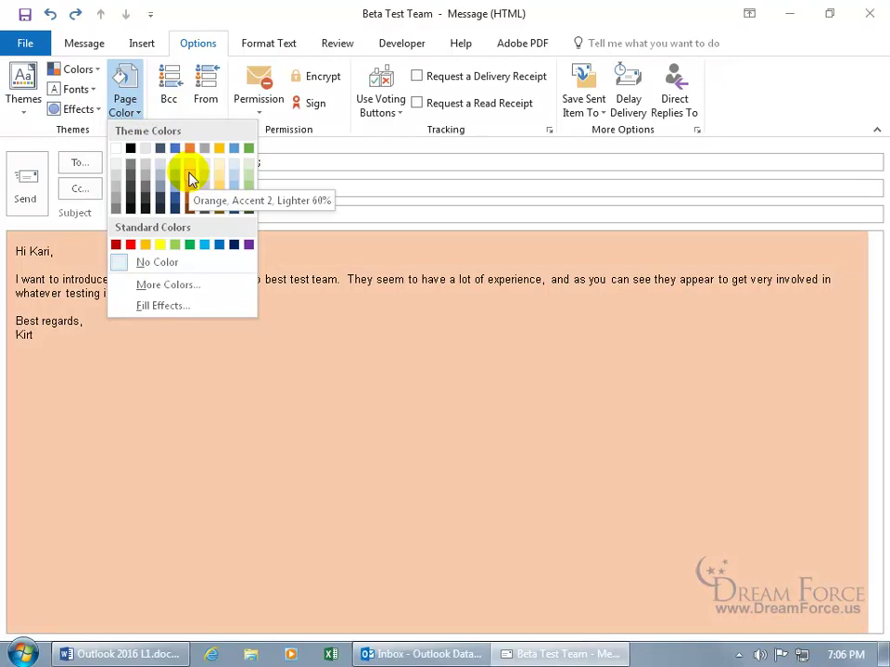
left_click(190, 179)
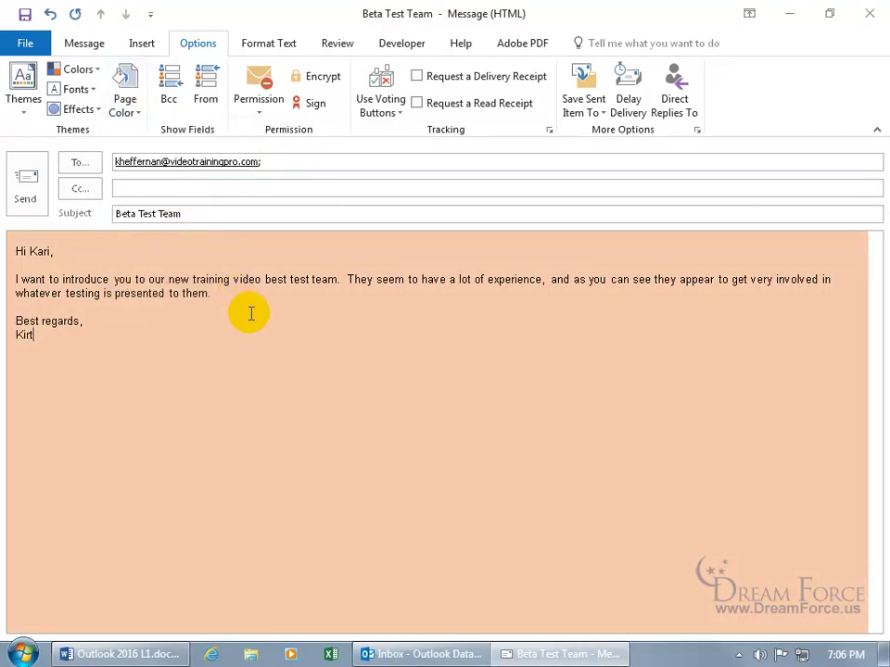
left_click(124, 102)
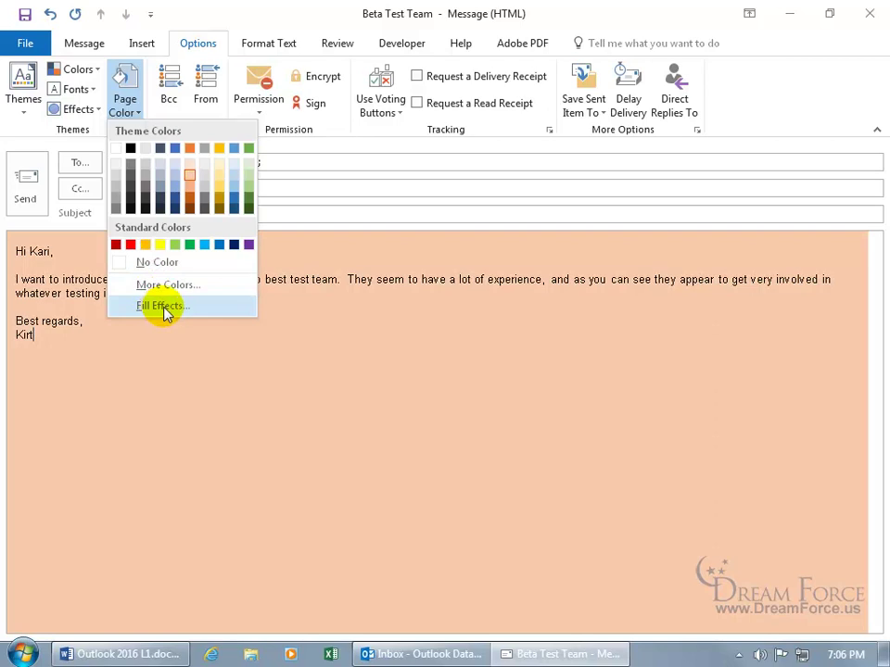
Fill the background with a two-colour, diagonal-up gradient from light orange to light gold.
left_click(164, 309)
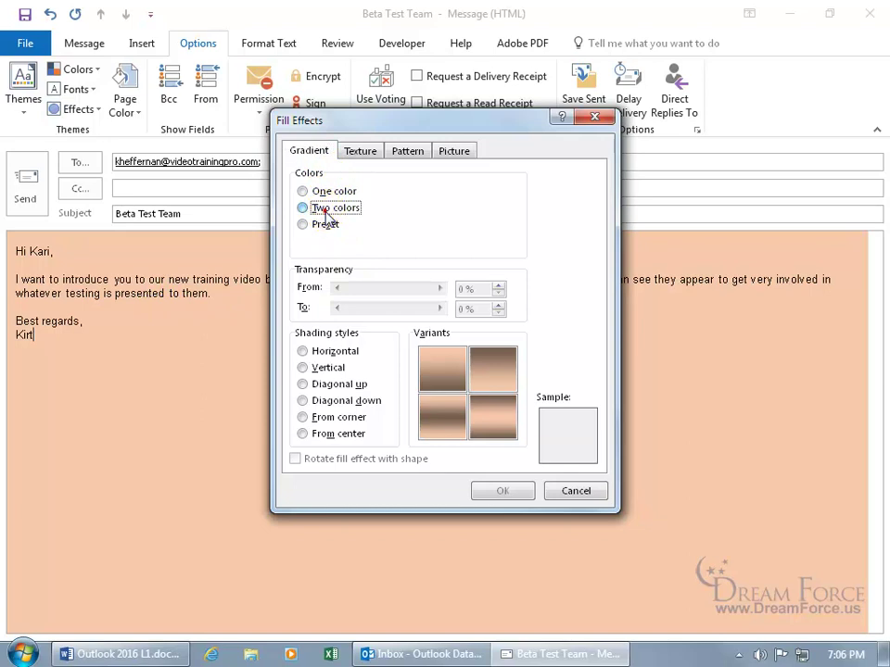
left_click(320, 207)
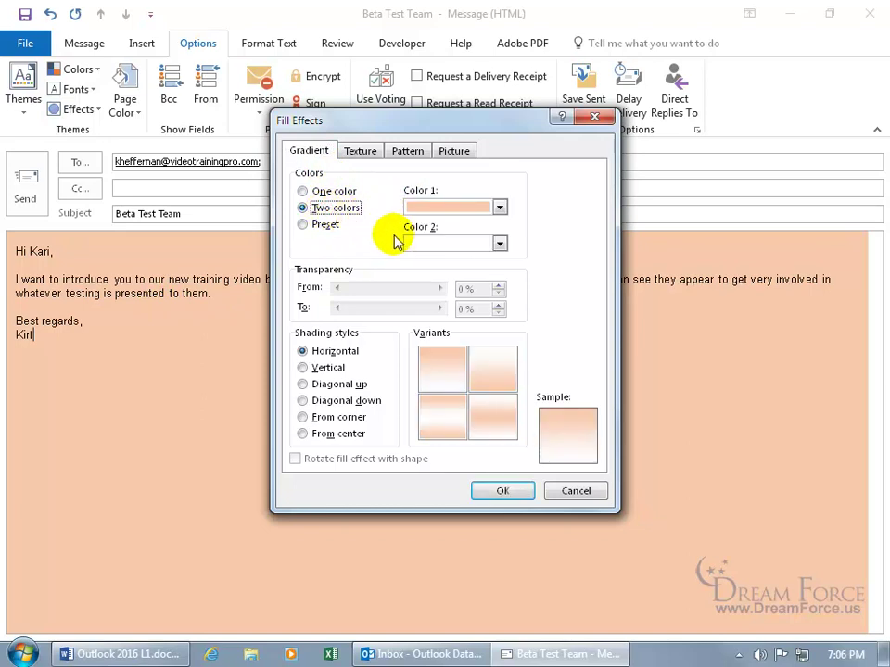
left_click(499, 244)
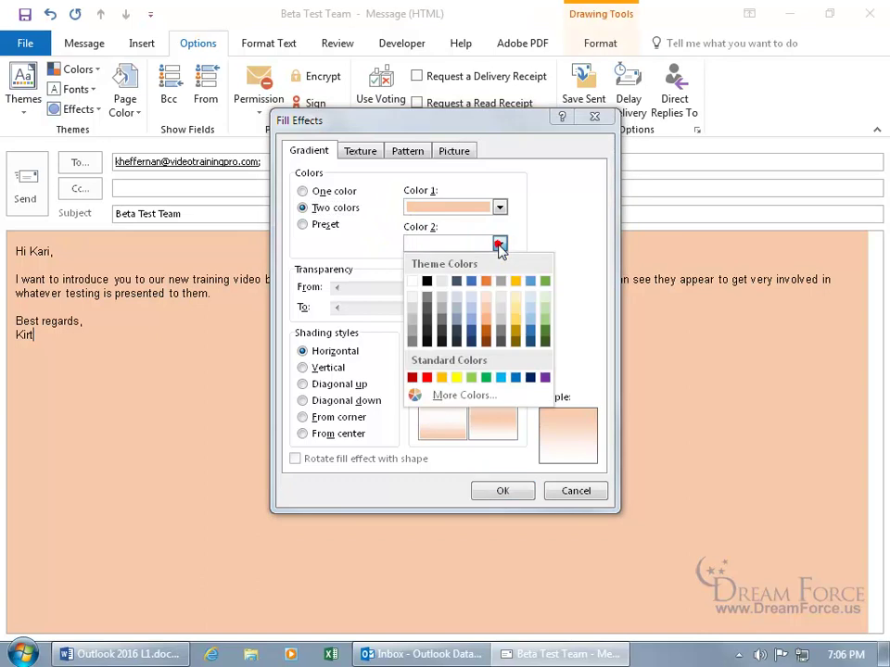
left_click(516, 316)
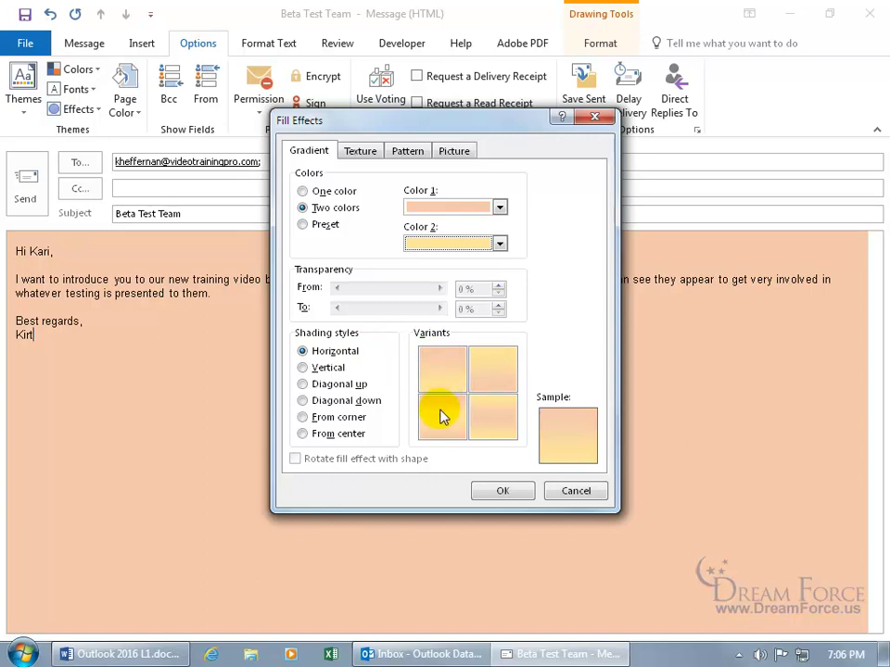
left_click(322, 368)
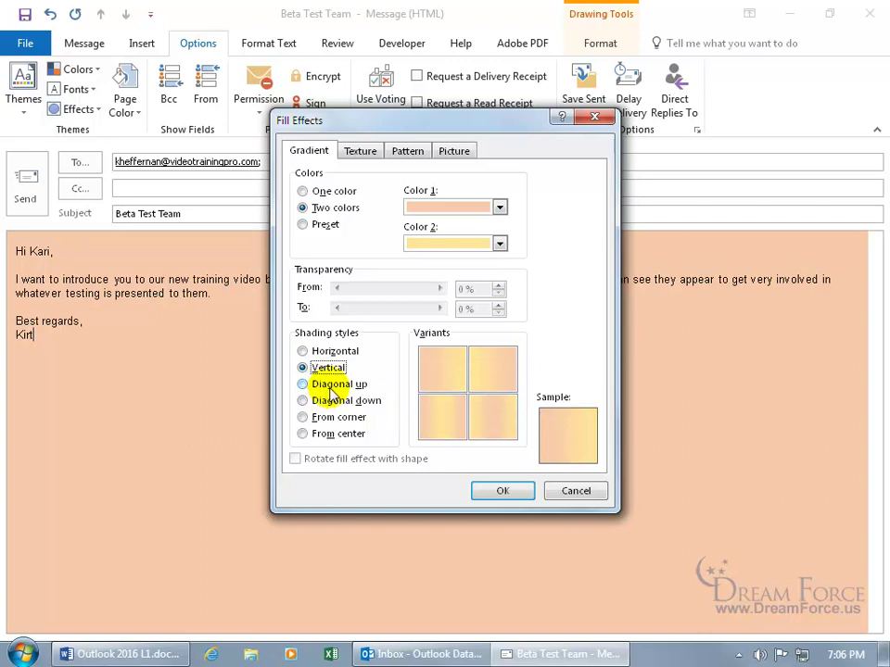
left_click(333, 386)
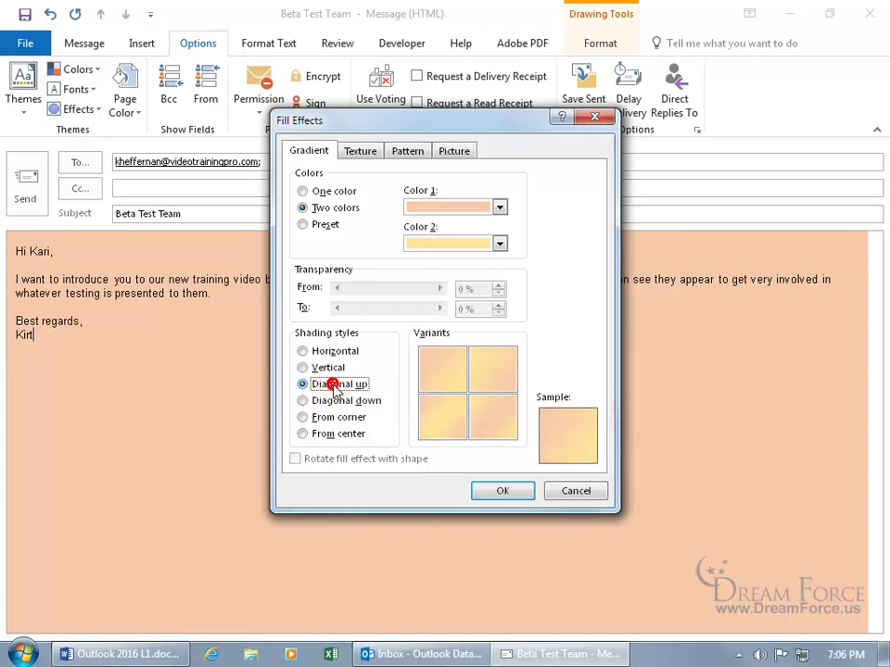
left_click(446, 376)
left_click(500, 491)
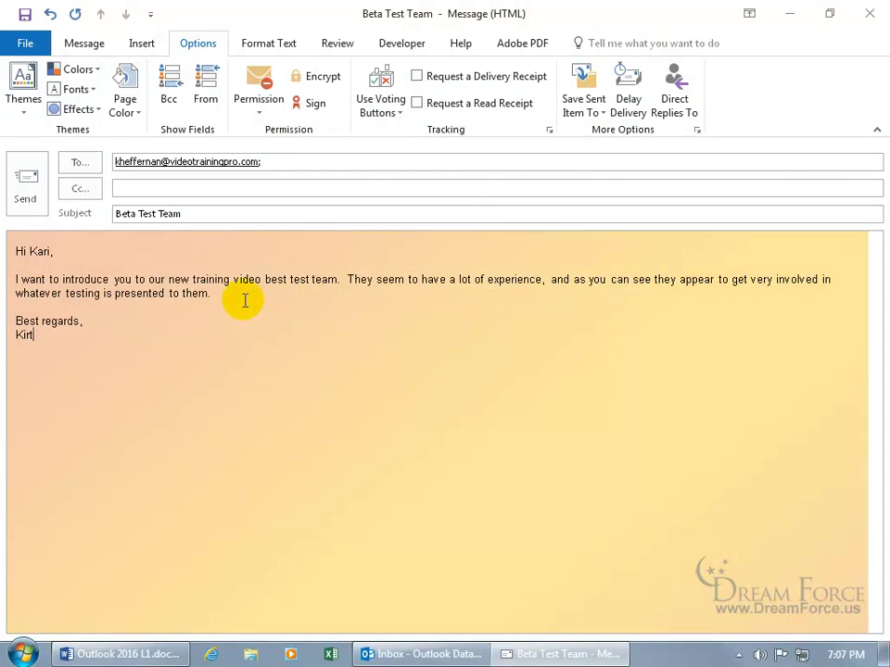
Insert Video-Training.jpg from the Desktop's Exercises folder below the signature.
left_click(136, 42)
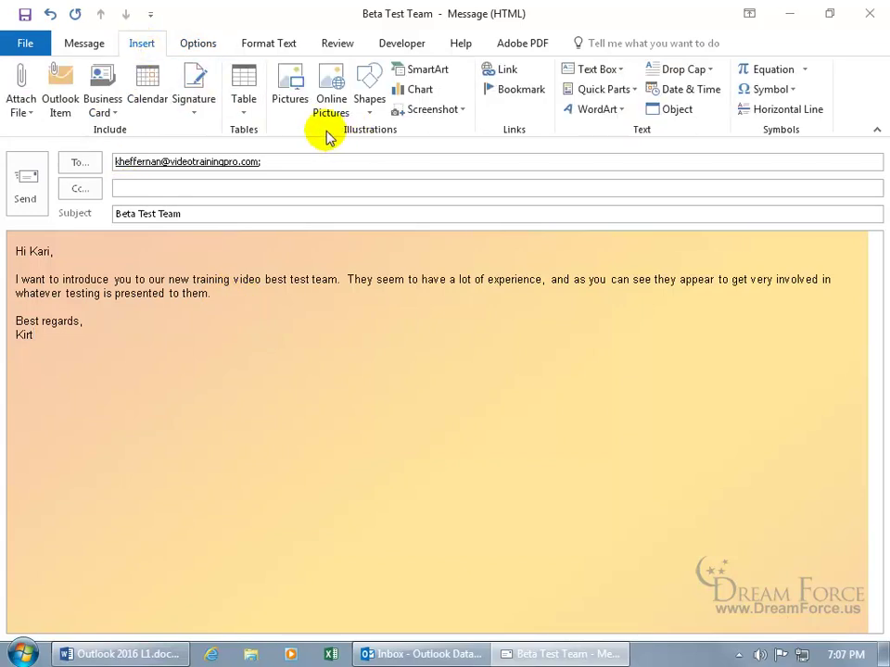
left_click(290, 99)
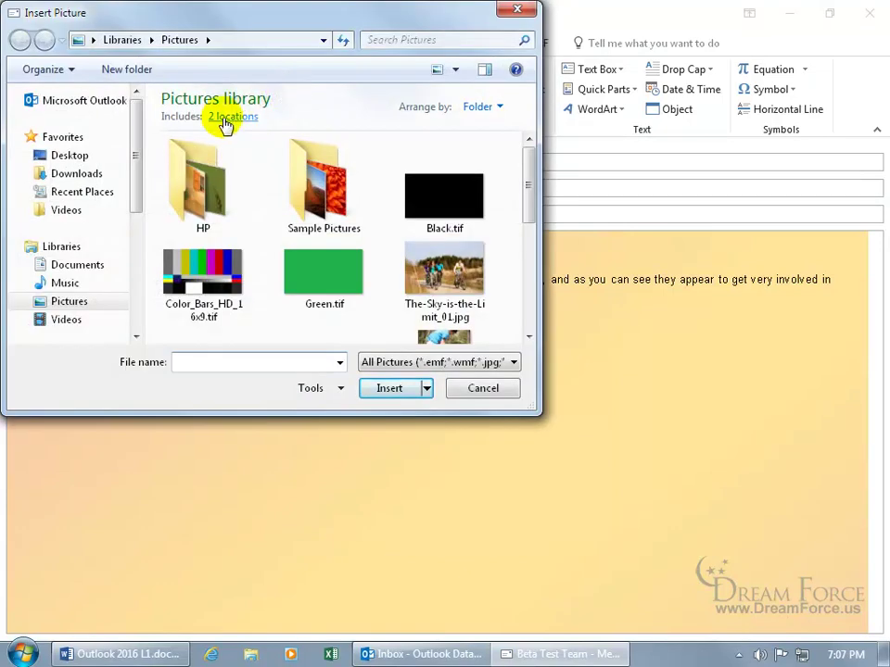
left_click(87, 156)
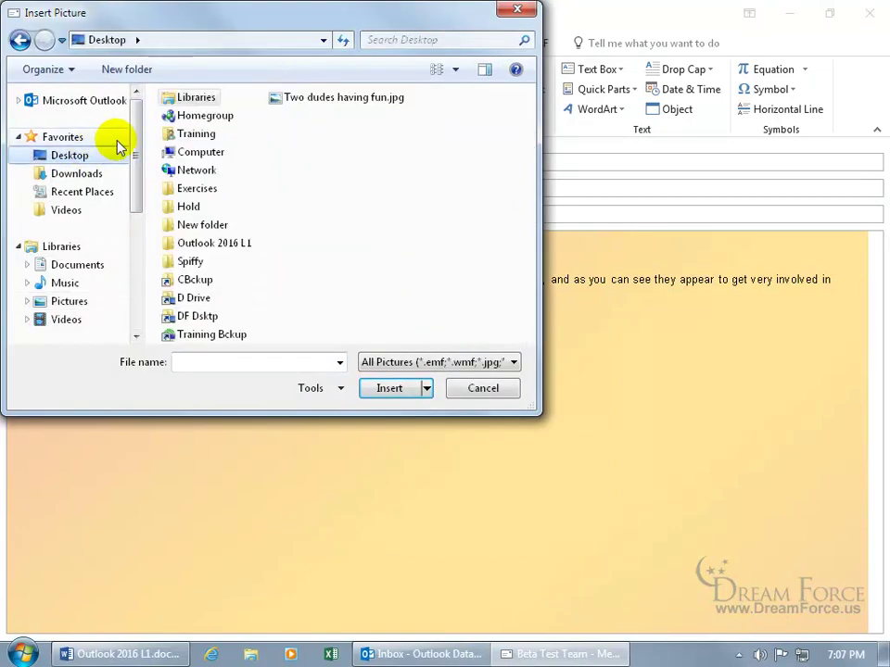
double_click(195, 193)
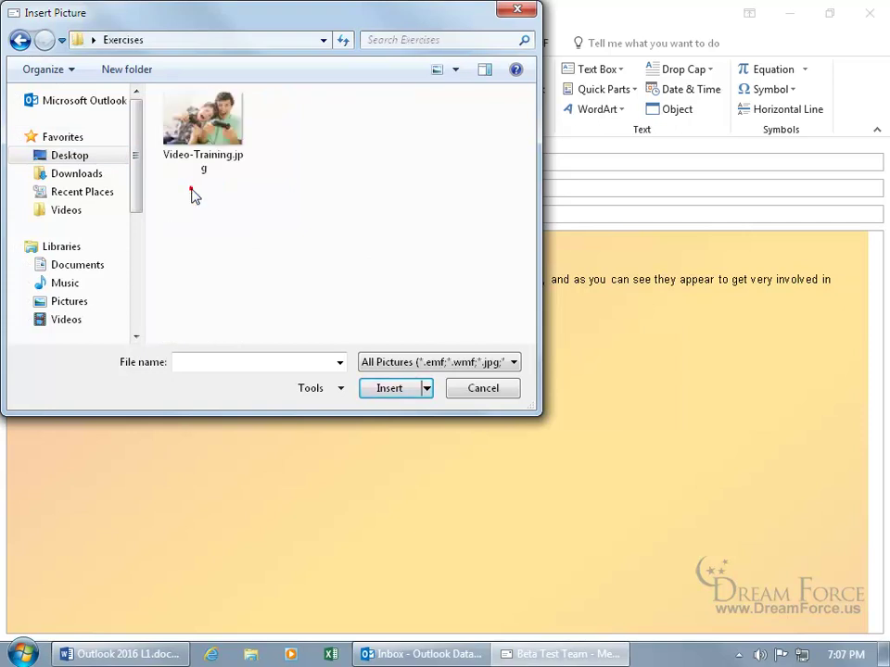
double_click(211, 137)
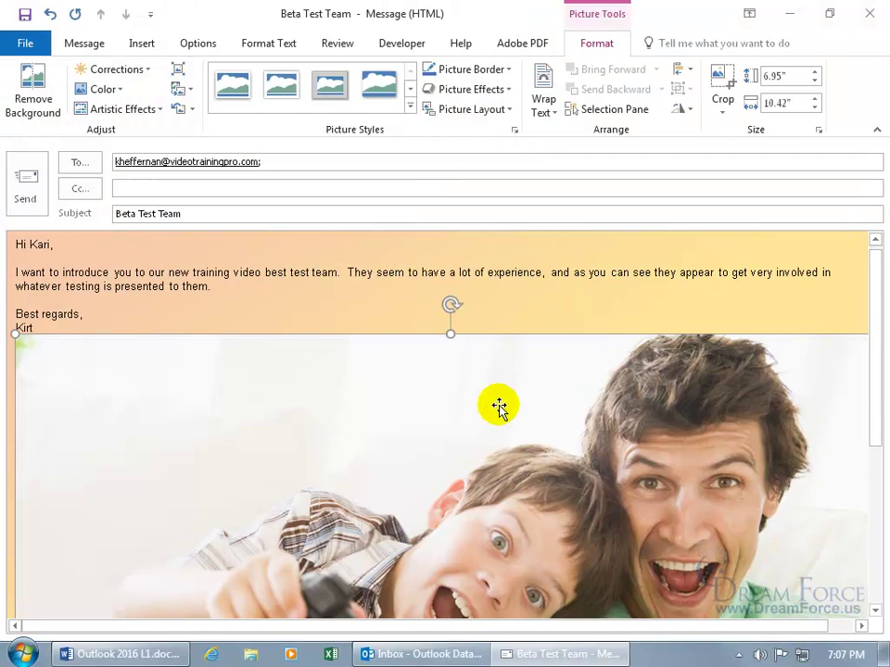
Scale the inserted photo down proportionally to 2.83" high by 4.25" wide.
scroll(482, 405, "down", 1)
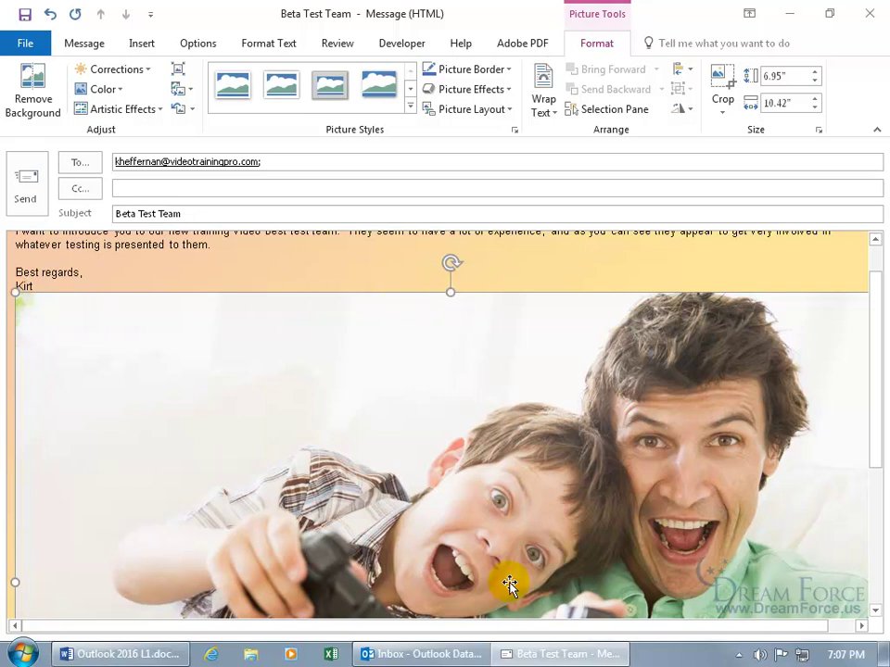
left_click_drag(540, 626, 655, 631)
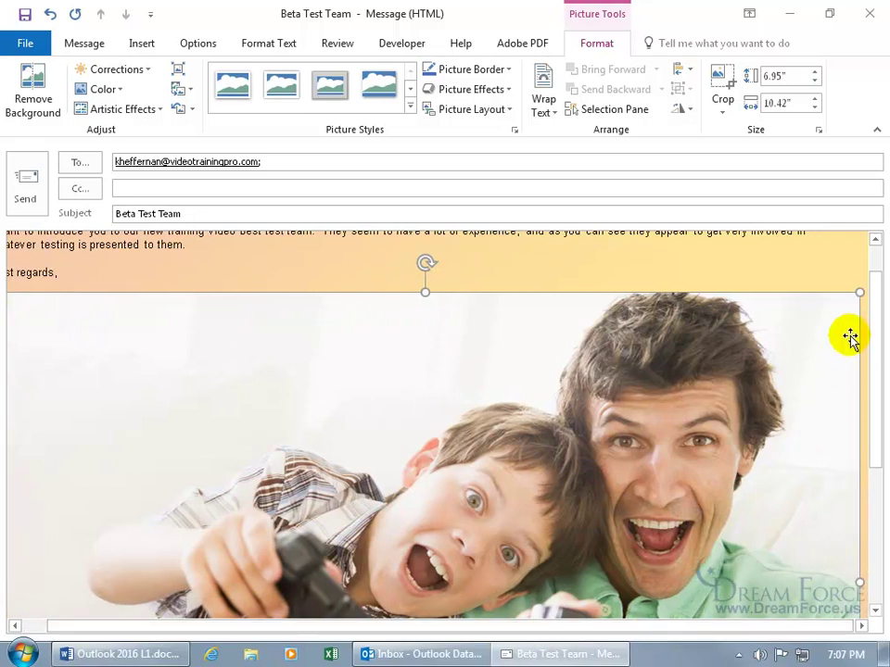
left_click(874, 457)
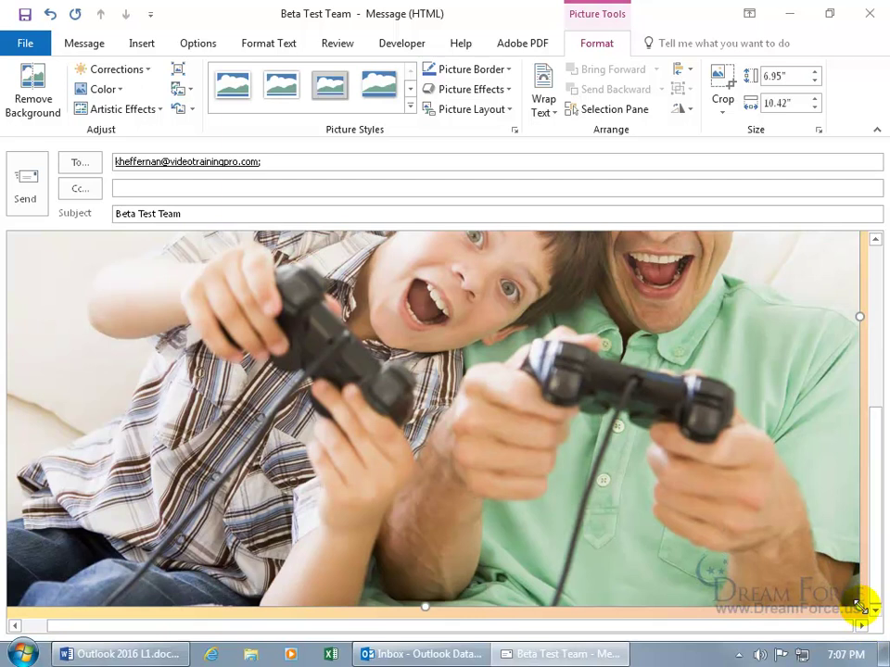
left_click_drag(861, 607, 391, 355)
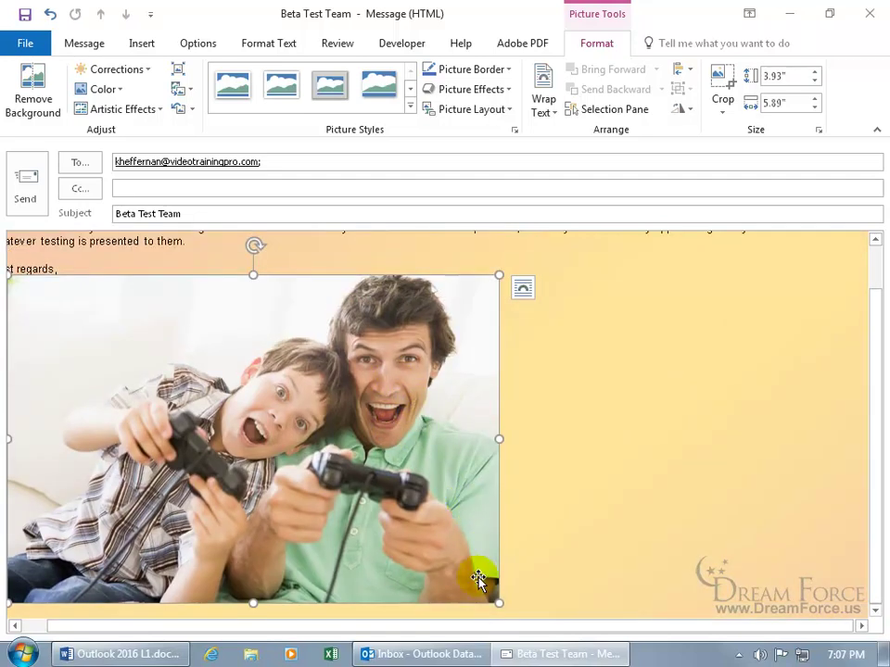
left_click_drag(476, 626, 451, 626)
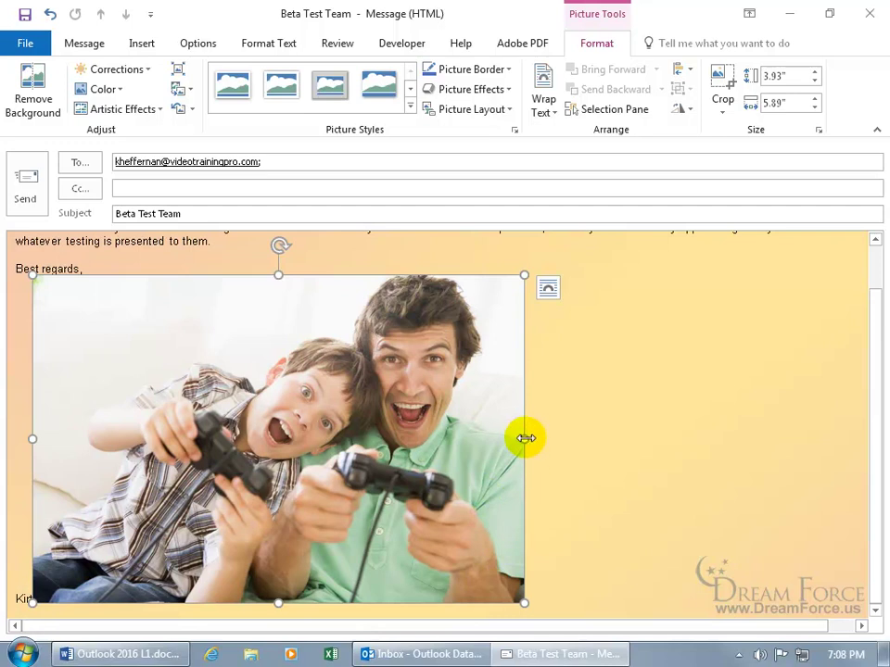
left_click_drag(525, 438, 274, 441)
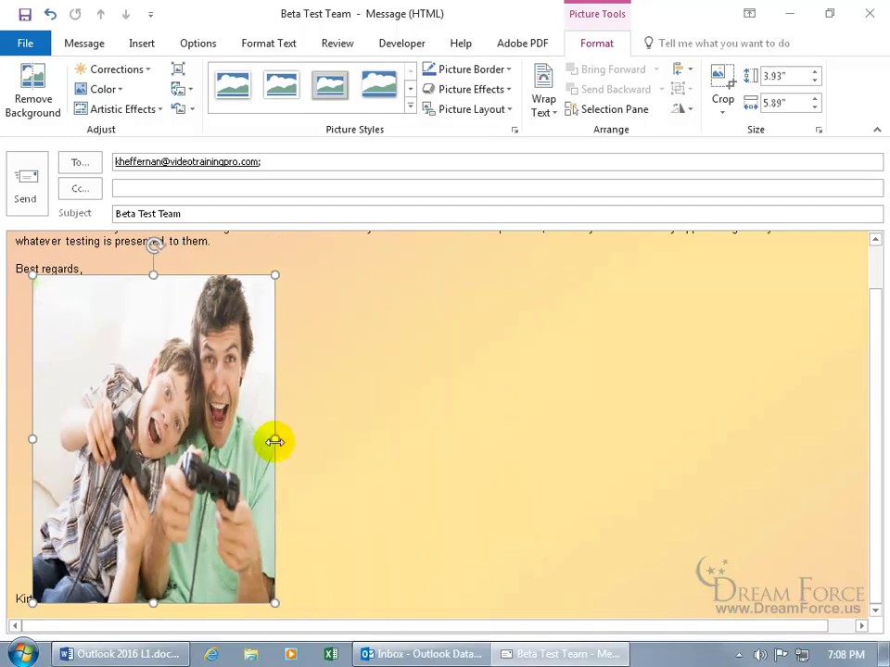
left_click(49, 15)
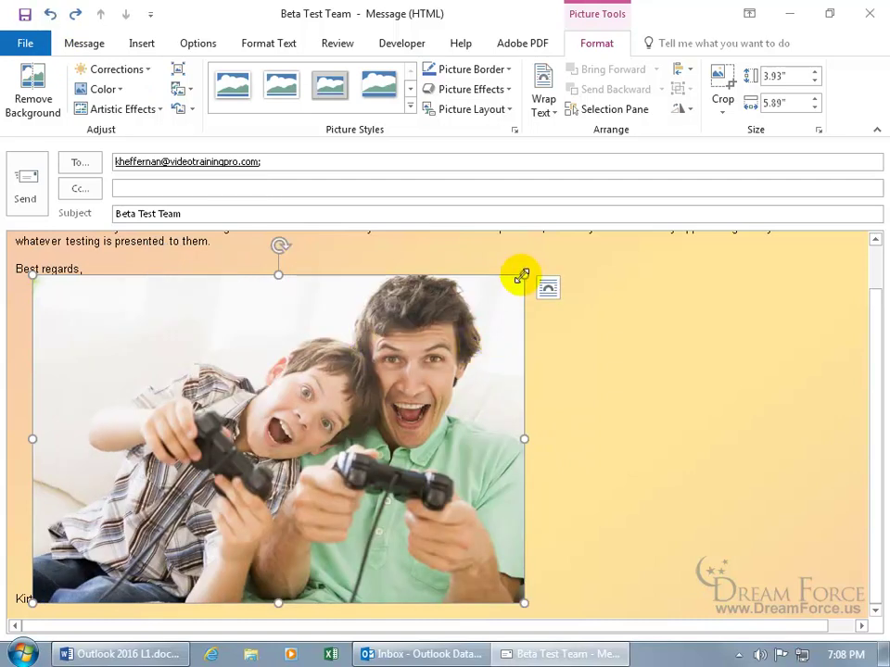
left_click_drag(524, 275, 383, 332)
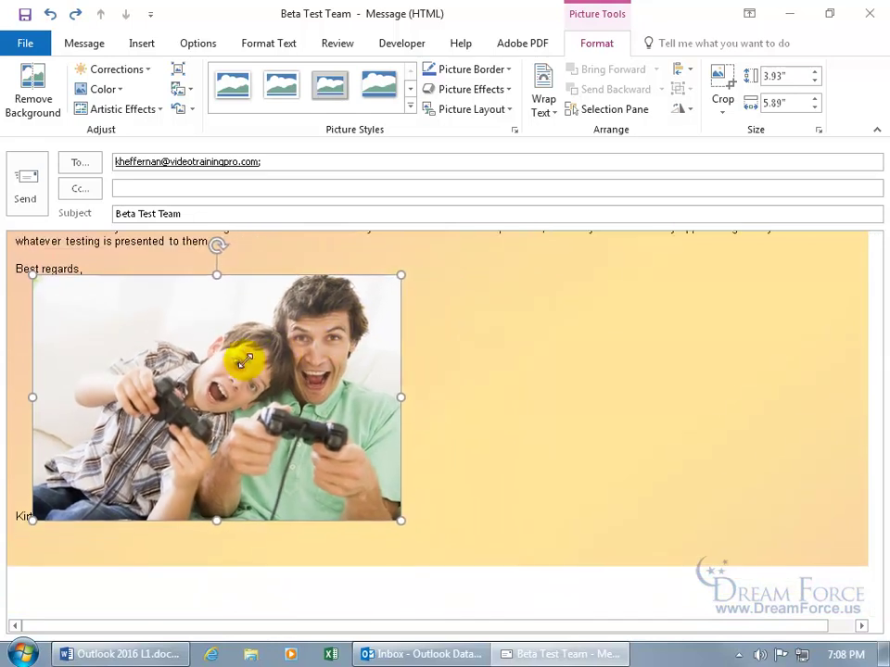
left_click_drag(238, 362, 278, 353)
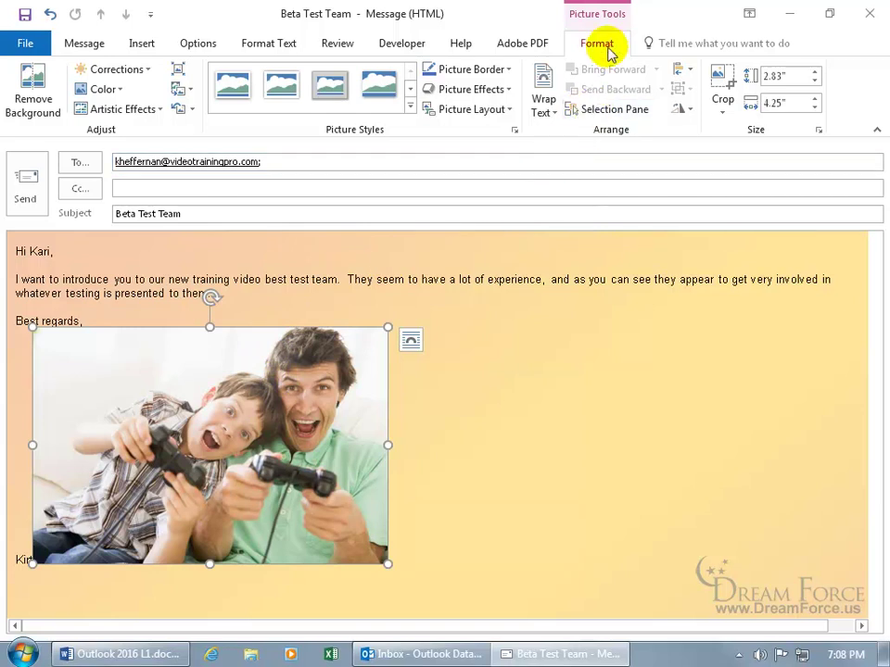
Use Reset Picture & Size to return the photo to 6.95" by 10.42".
left_click(368, 288)
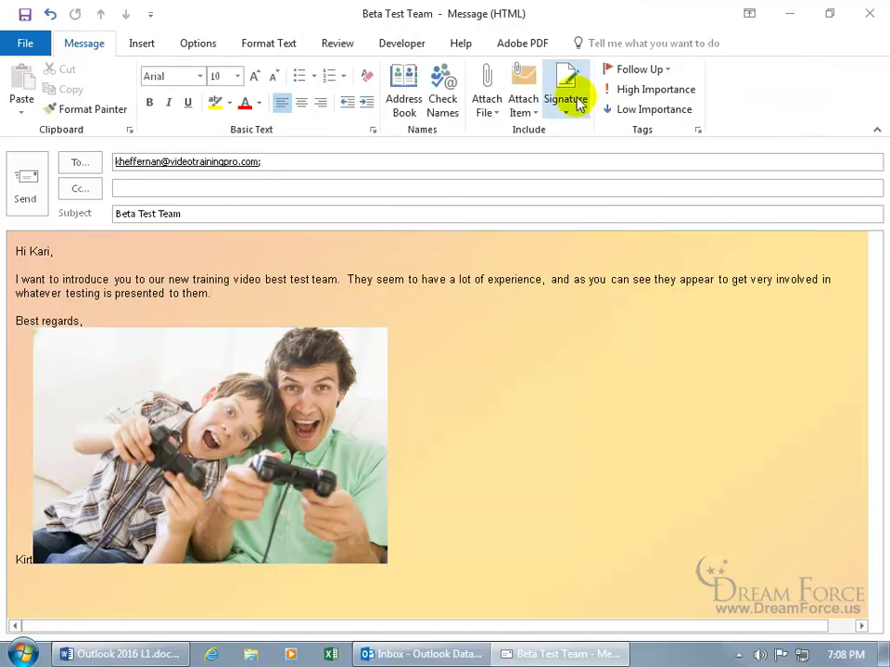
left_click(238, 419)
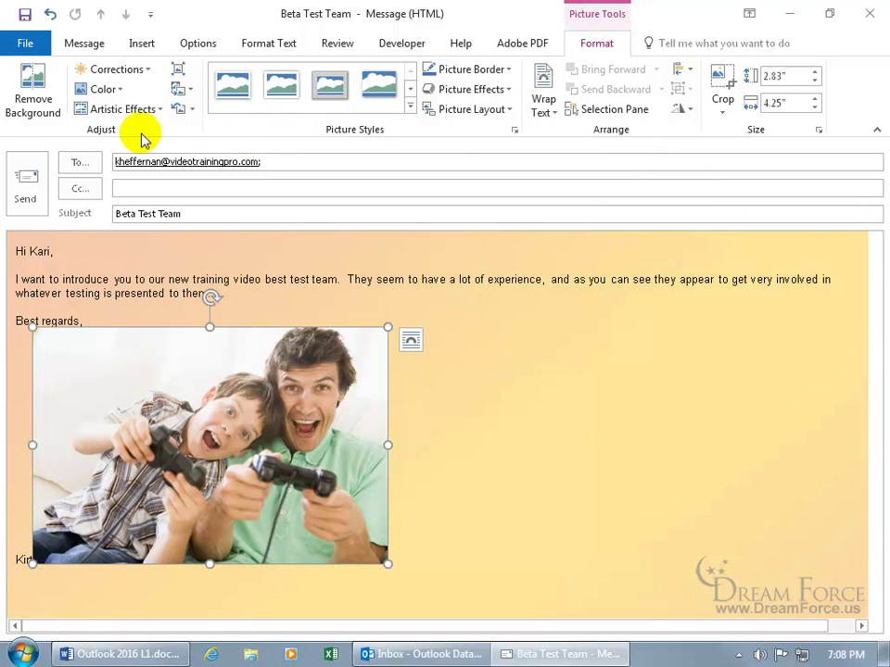
left_click(191, 112)
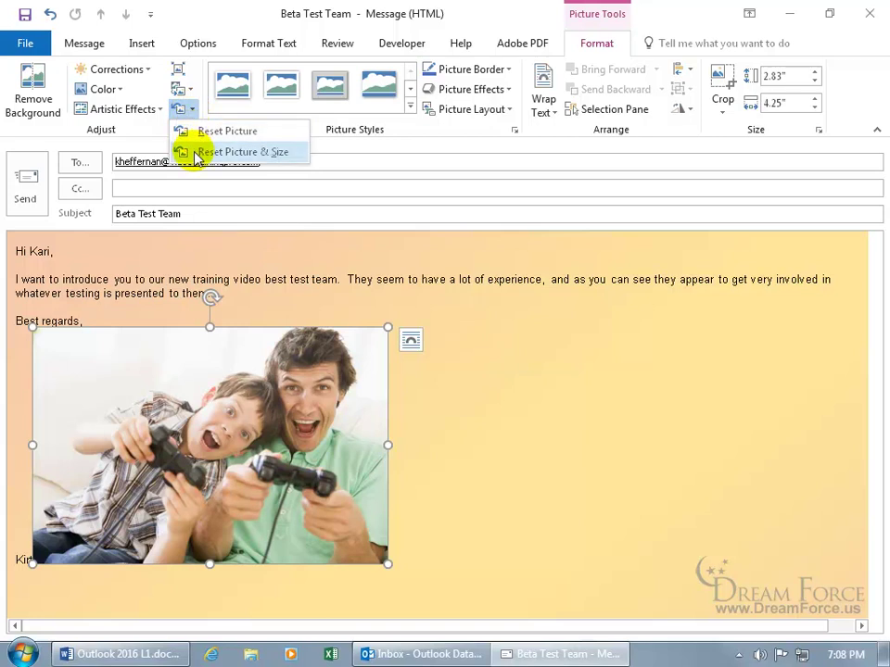
left_click(264, 156)
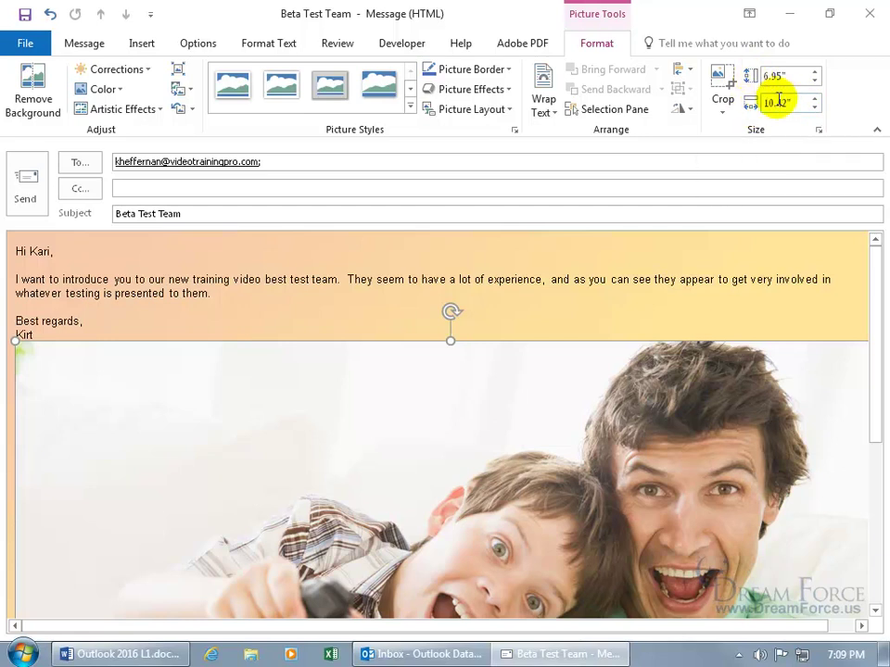
Set the photo's width to 3", making it 2" high by 3" wide.
left_click(794, 102)
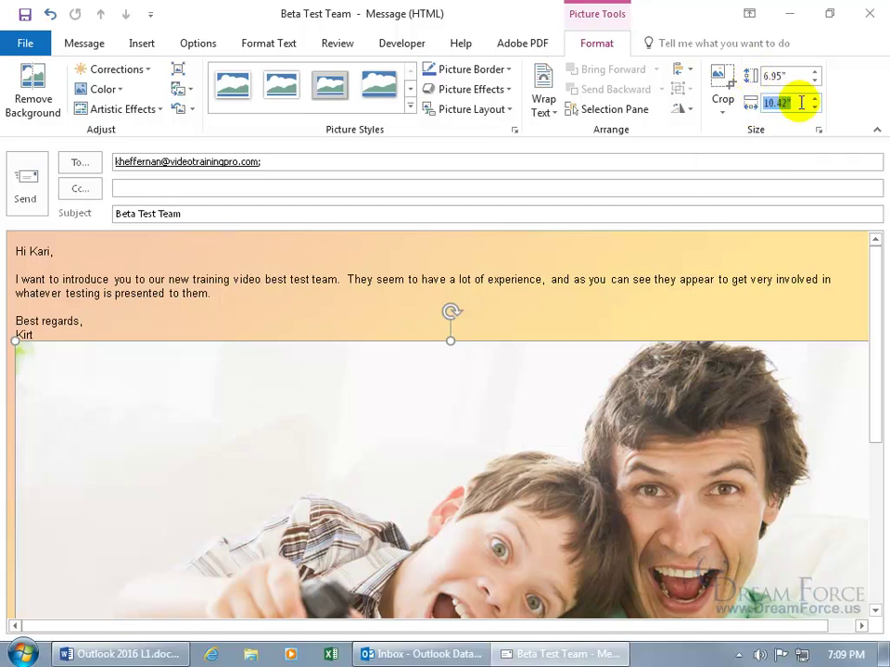
type("3")
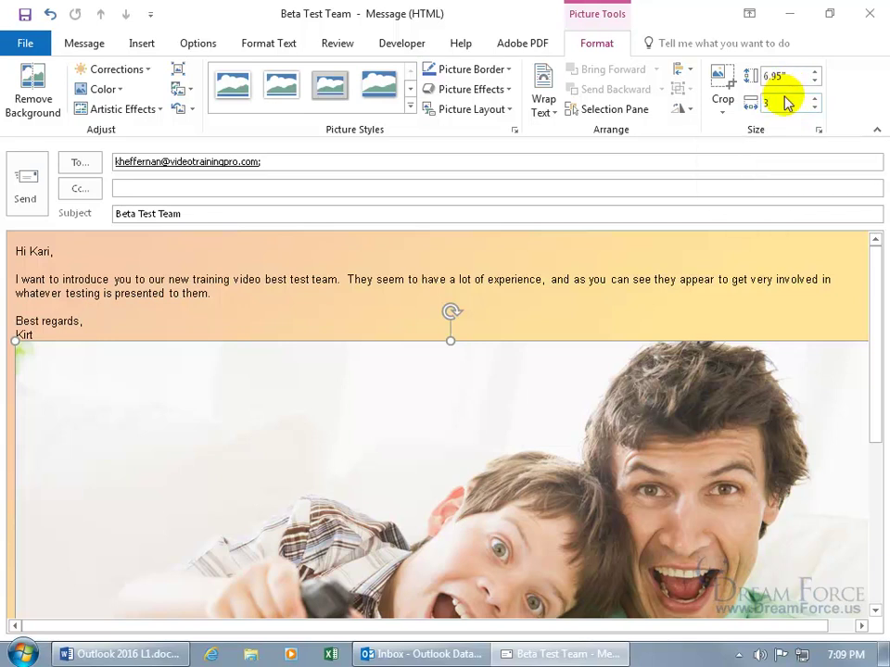
key("Return")
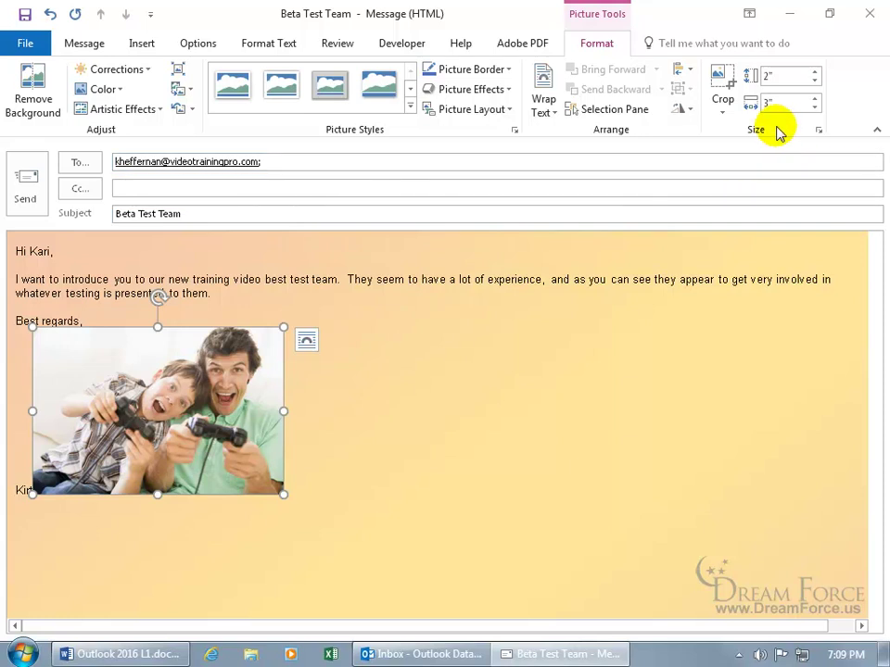
Reset the photo in the Layout dialog's Size tab to 6.95" by 10.42".
left_click(819, 133)
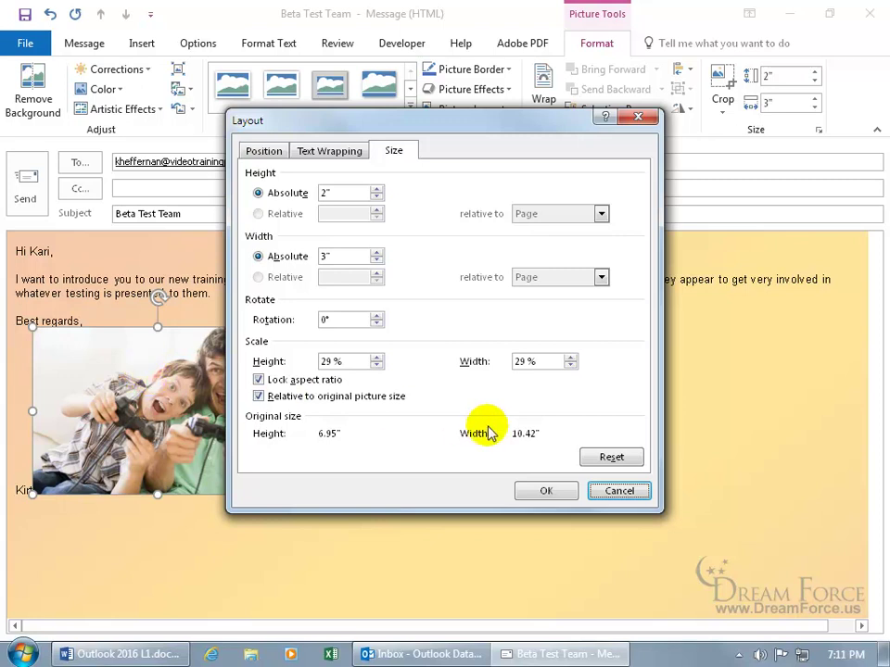
left_click(609, 459)
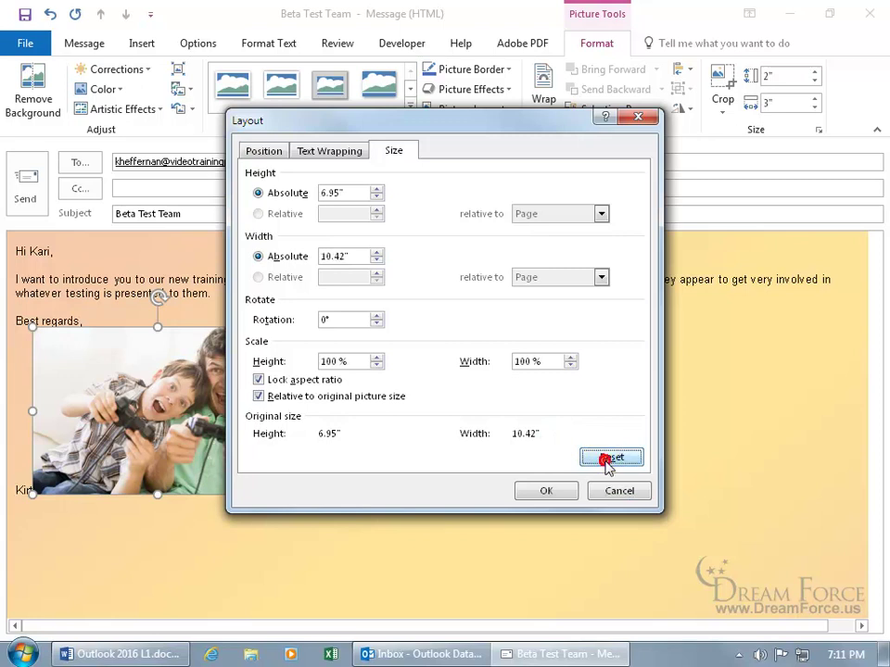
left_click(537, 491)
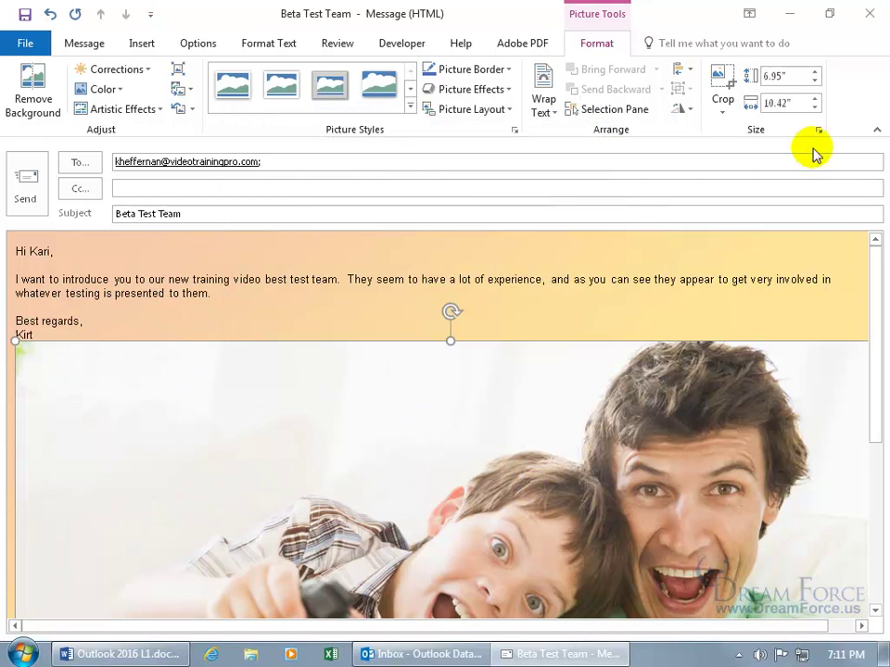
Set the photo's width back to 3 inches.
left_click(795, 103)
type("3")
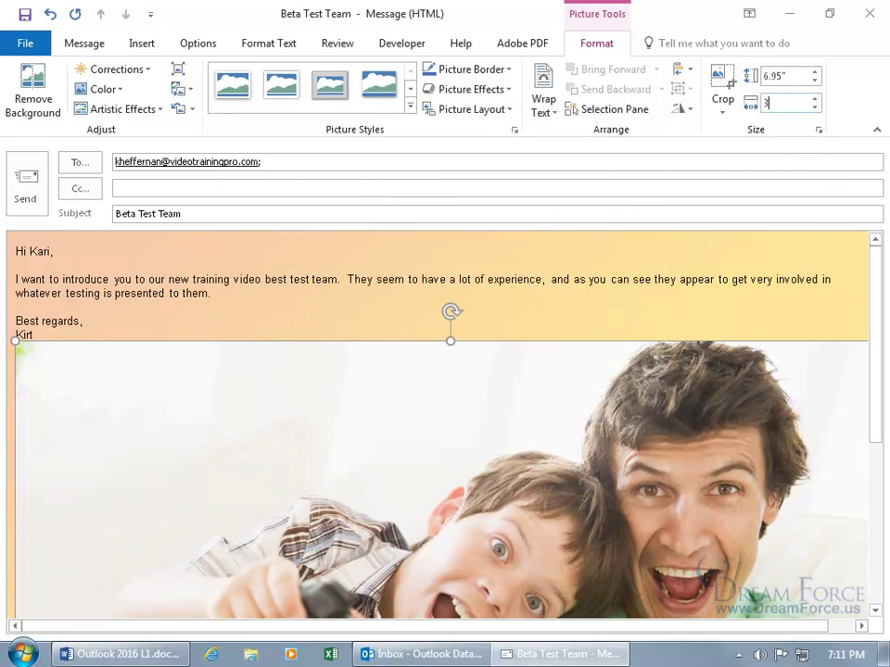
key("Return")
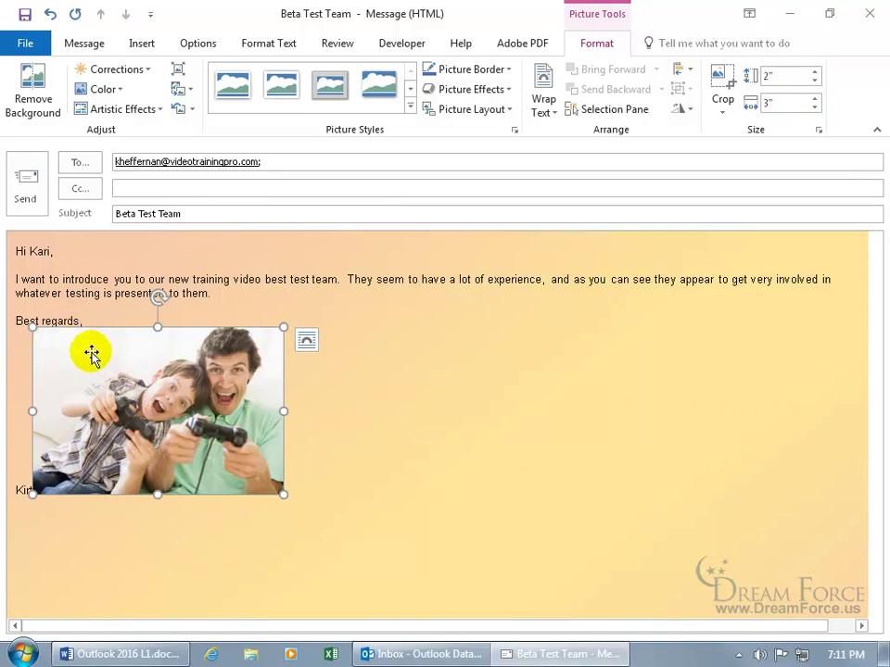
Try moving the photo above the first paragraph, then undo both changes.
left_click(83, 404)
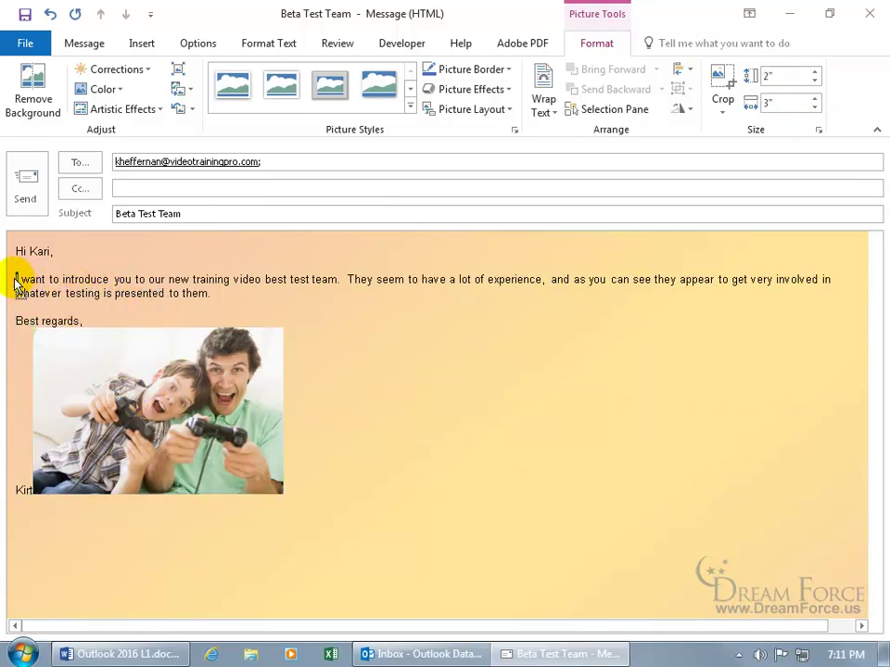
left_click_drag(16, 285, 16, 282)
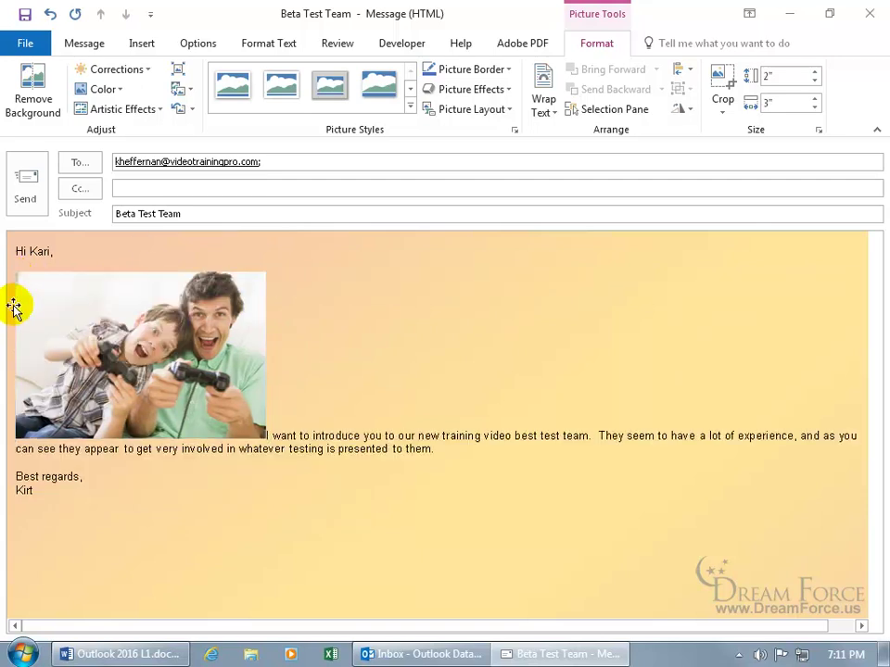
left_click(312, 436)
left_click(266, 435)
key("Return")
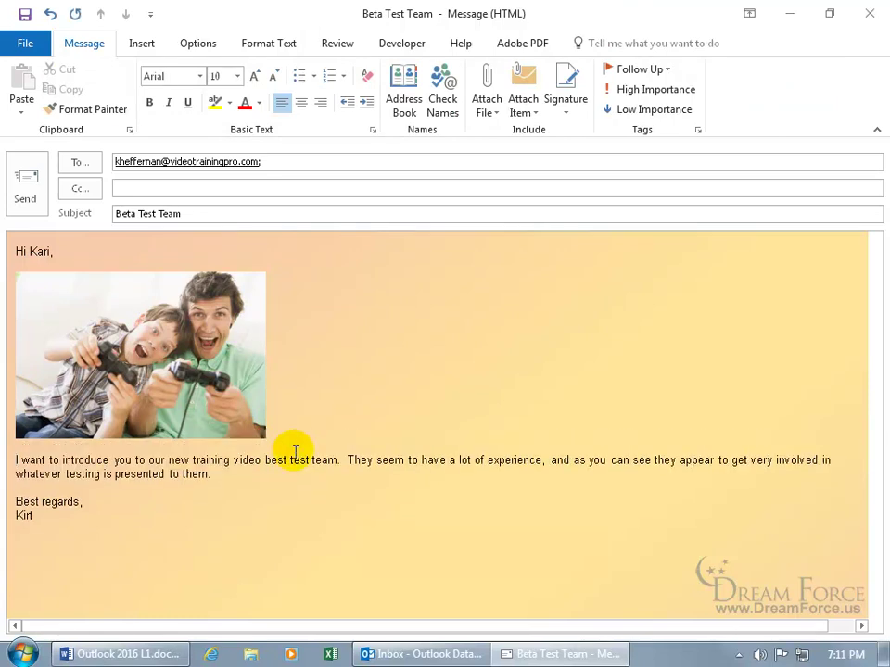
left_click(50, 14)
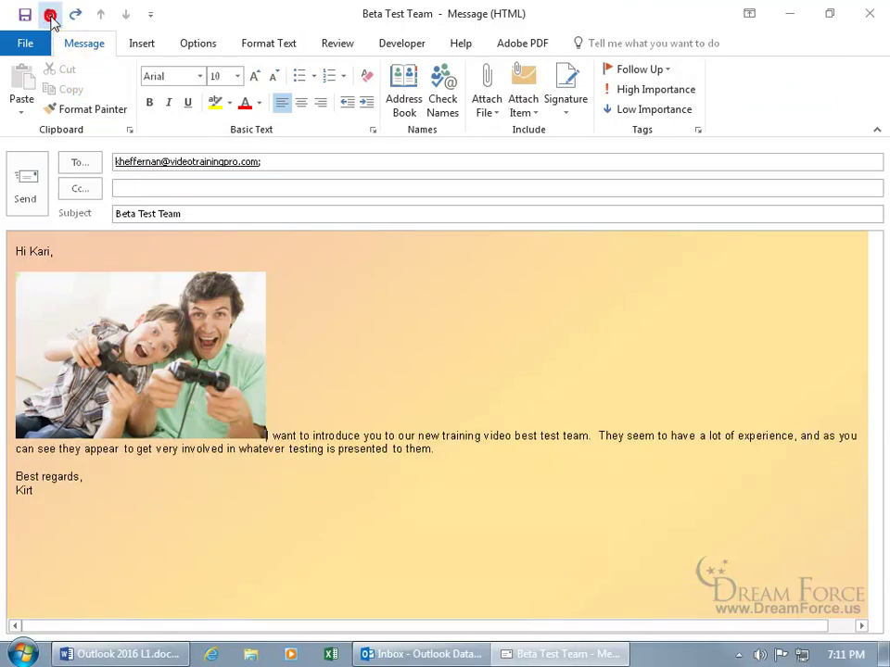
left_click(50, 15)
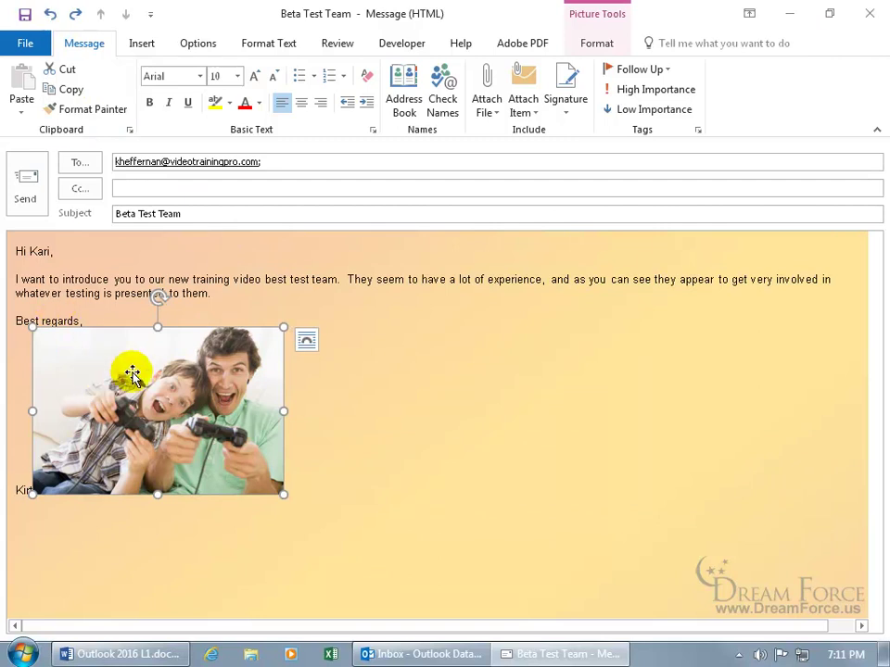
Set the photo to In Front of Text and drag it beside the signature lines.
left_click(304, 345)
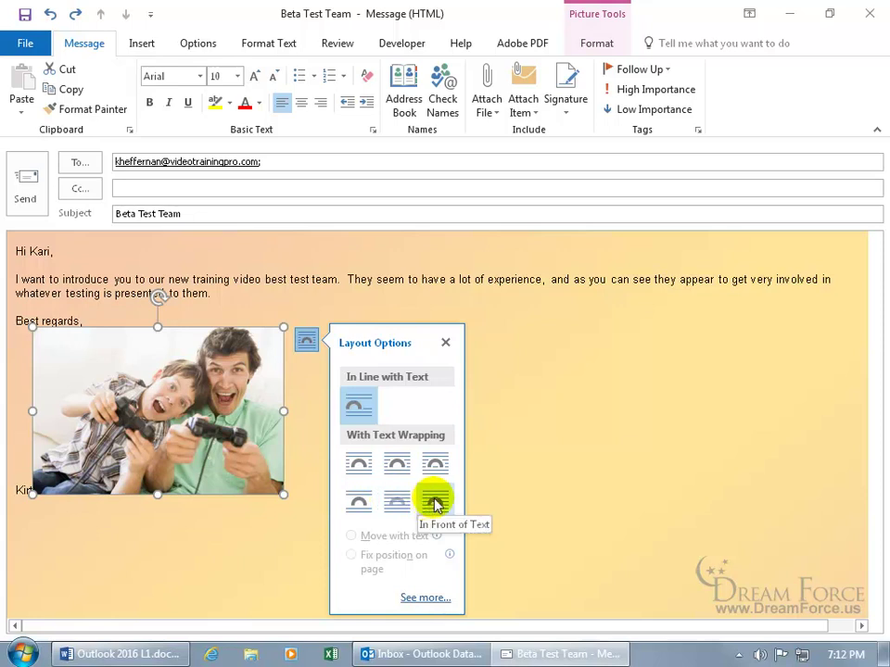
left_click(435, 501)
left_click_drag(198, 407, 348, 374)
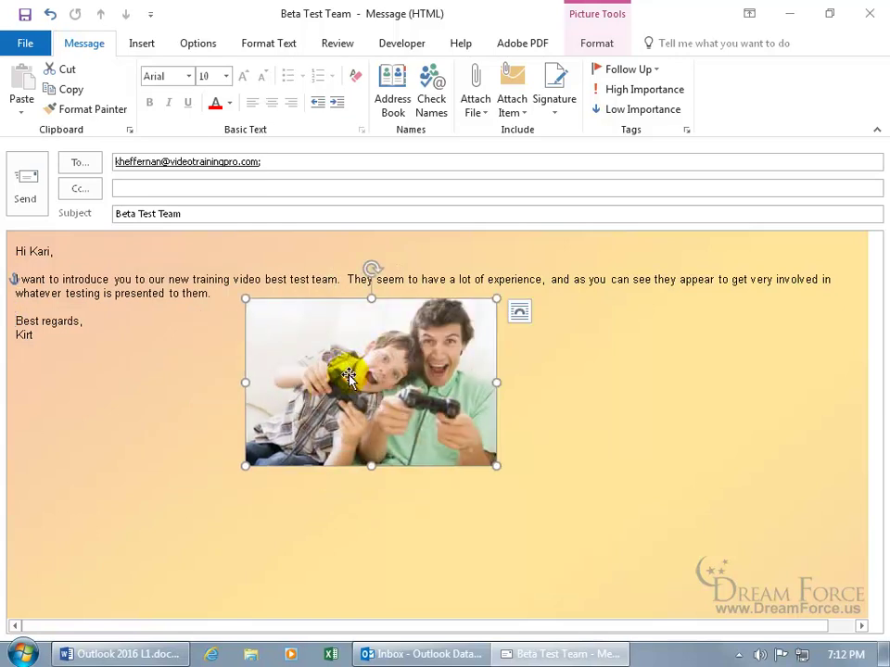
left_click(182, 413)
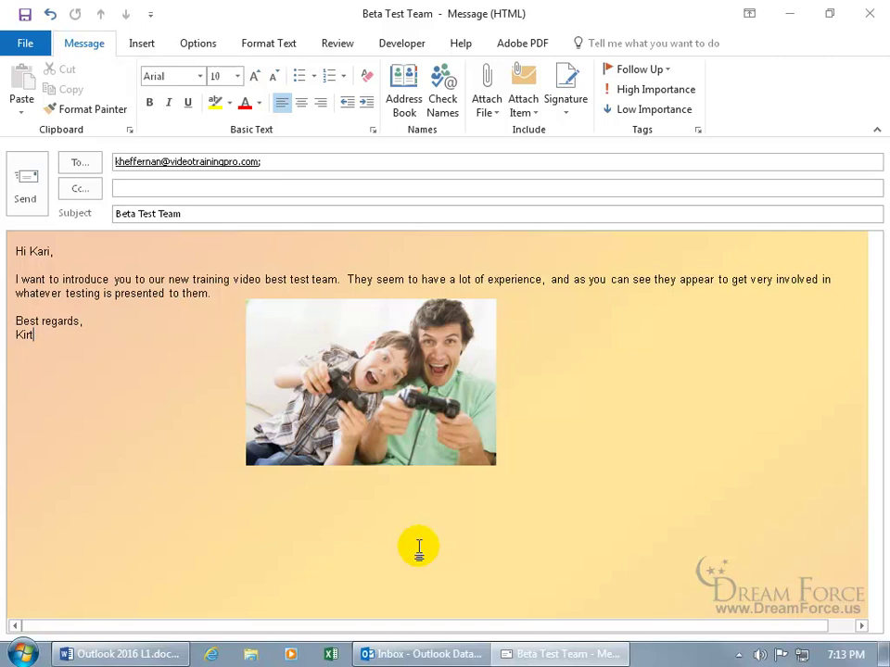
Select the photo and show the Picture Tools Format tab.
left_click(375, 384)
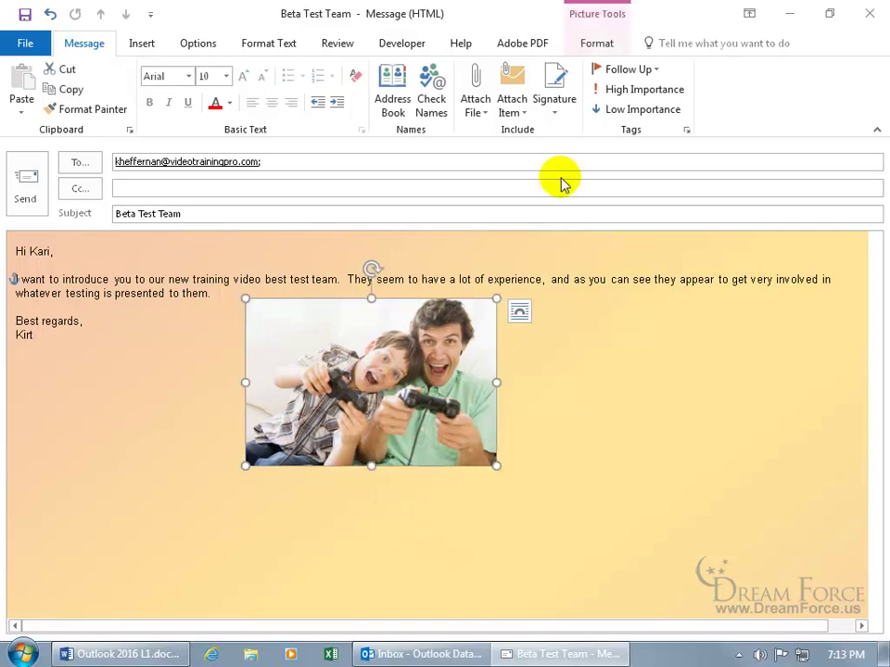
left_click(594, 44)
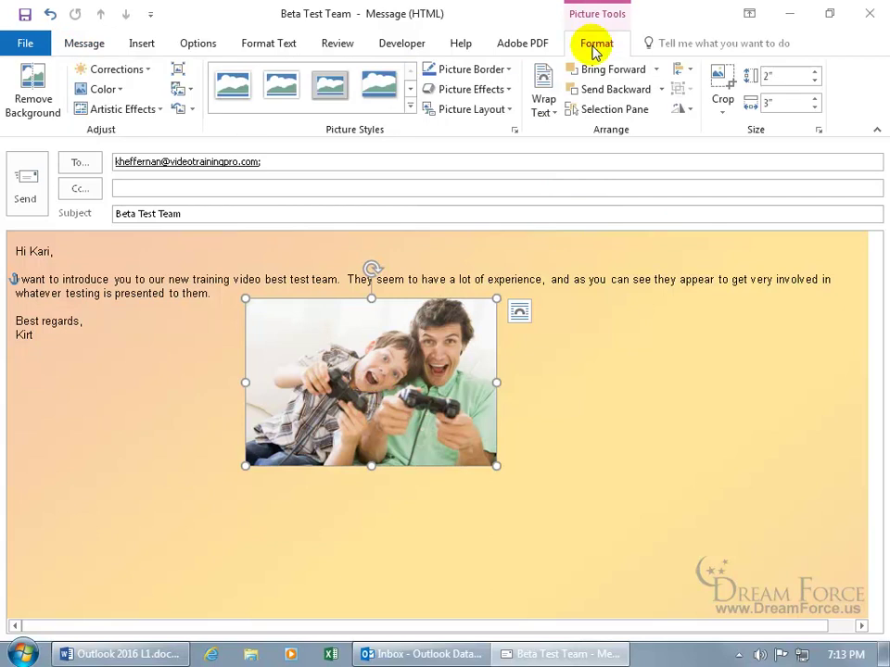
Set picture compression to cover all pictures in the message at E-mail (96 ppi) resolution.
left_click(179, 73)
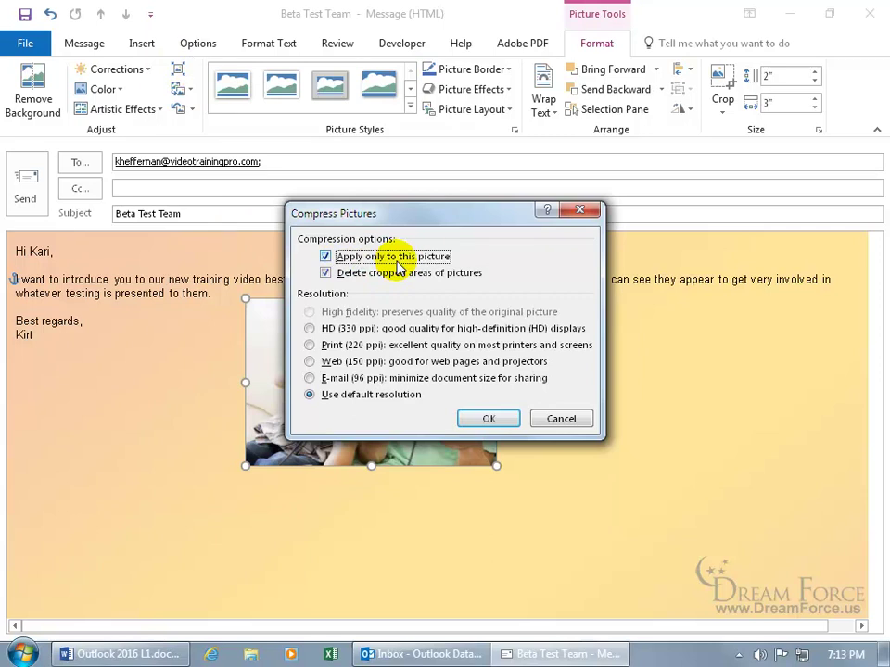
left_click(325, 256)
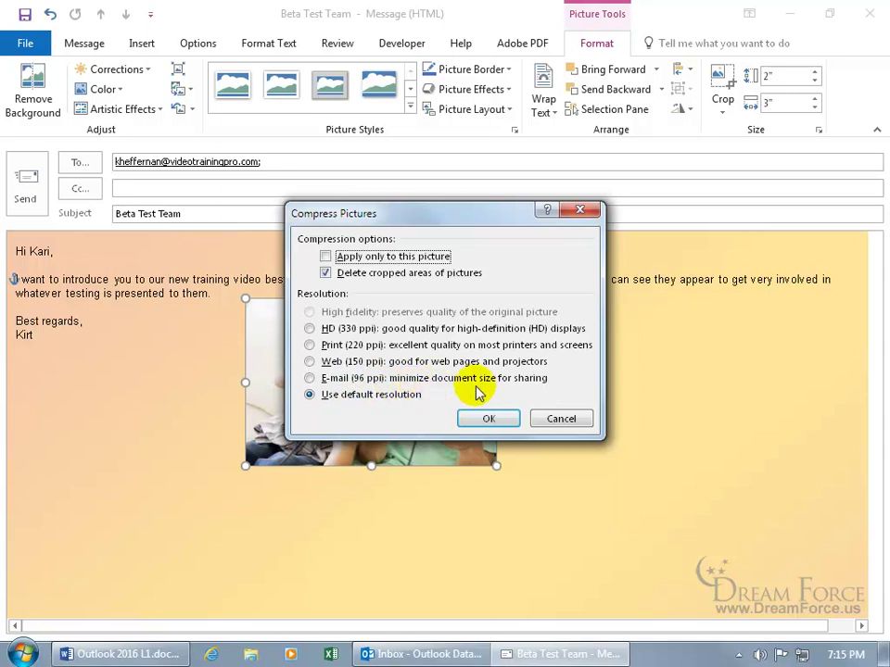
left_click(309, 377)
Confirm the E-mail compression, then recompress the pictures using the default resolution.
left_click(484, 419)
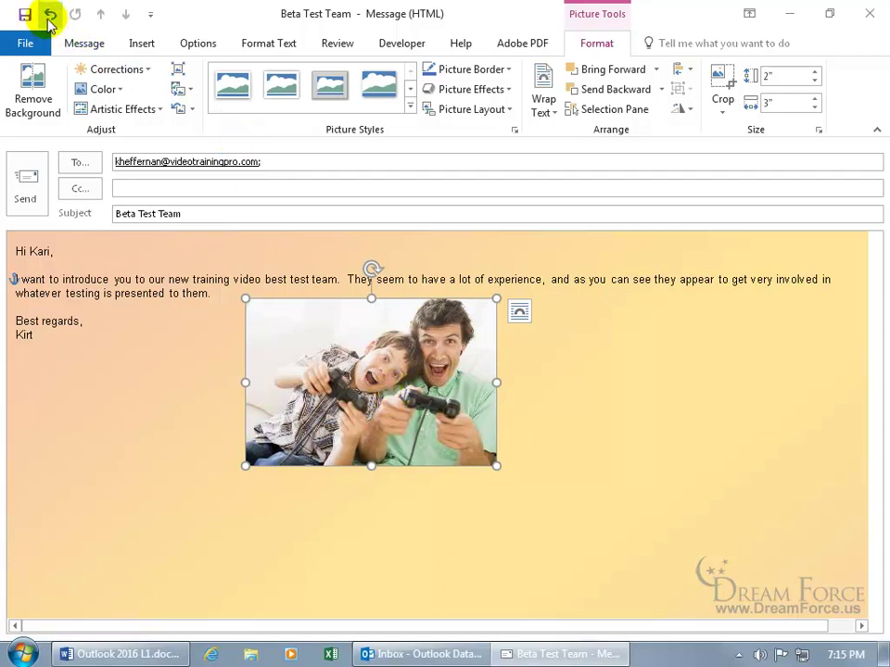
left_click(178, 69)
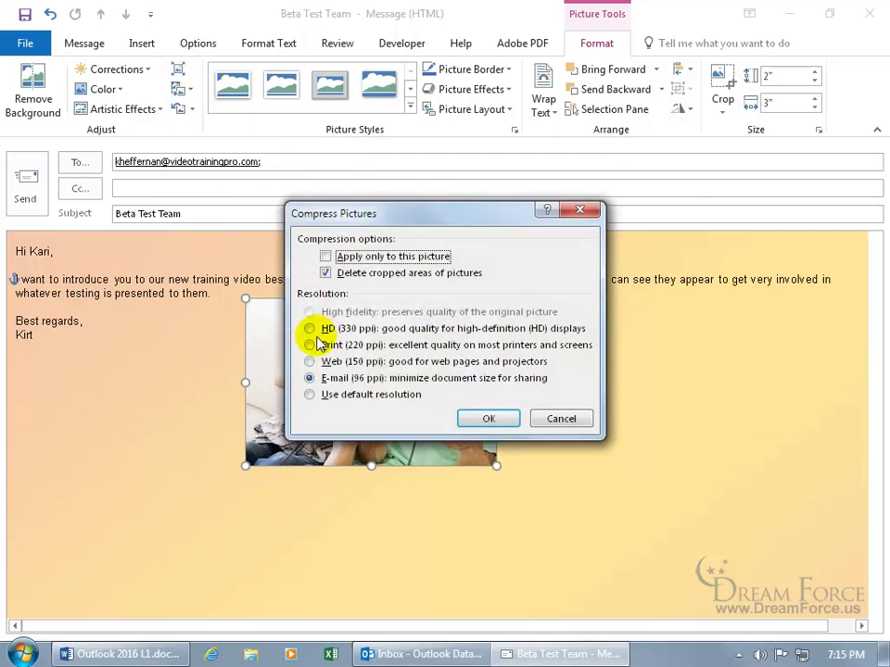
left_click(309, 328)
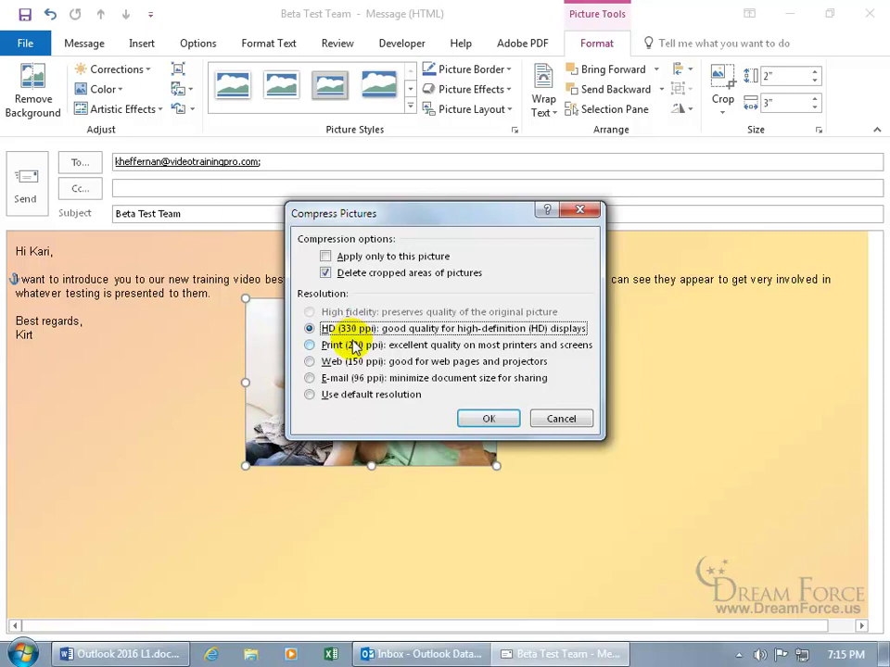
left_click(350, 396)
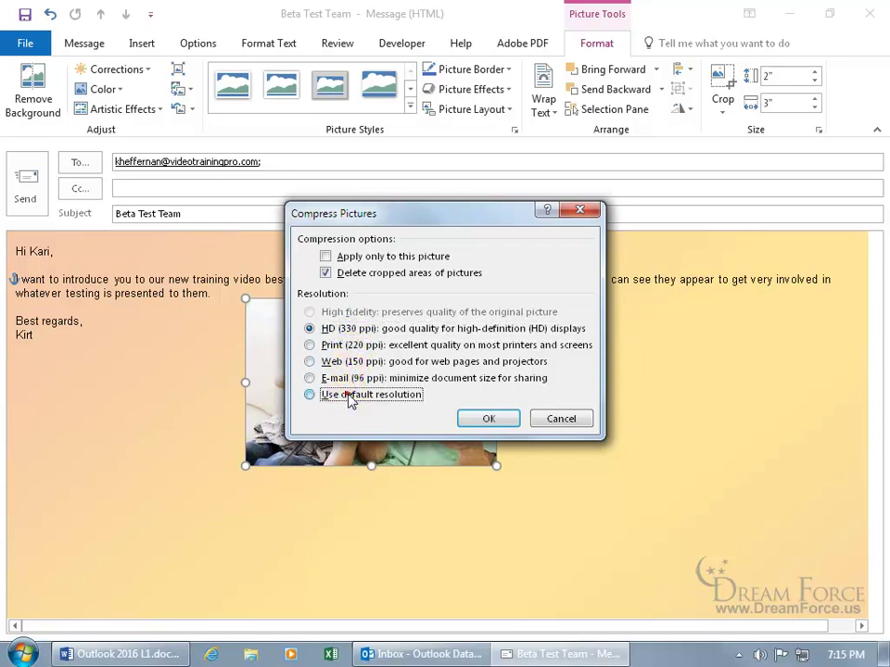
left_click(481, 422)
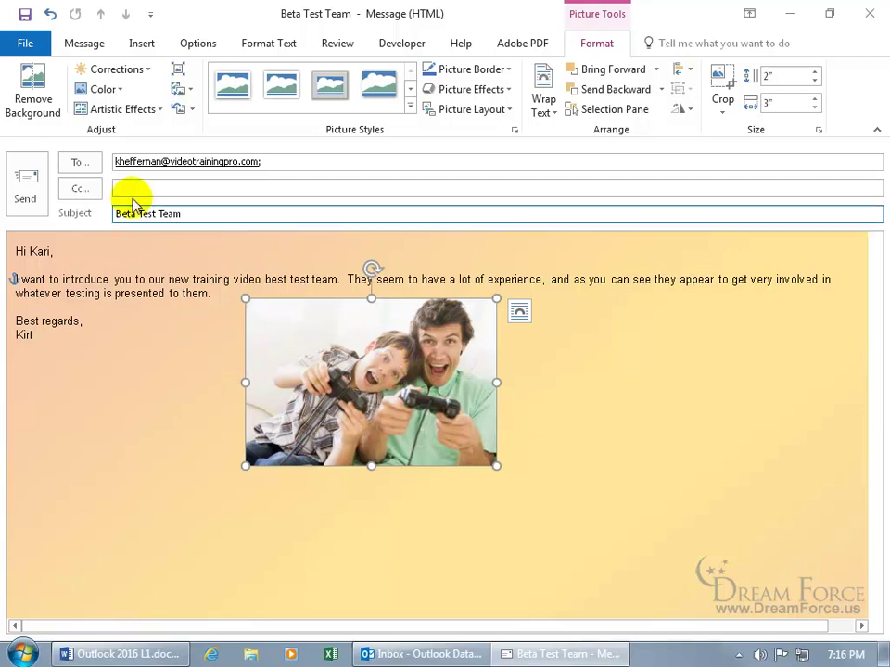
Add an empty line after the sign-off name and list the windows available as screenshots.
left_click(140, 46)
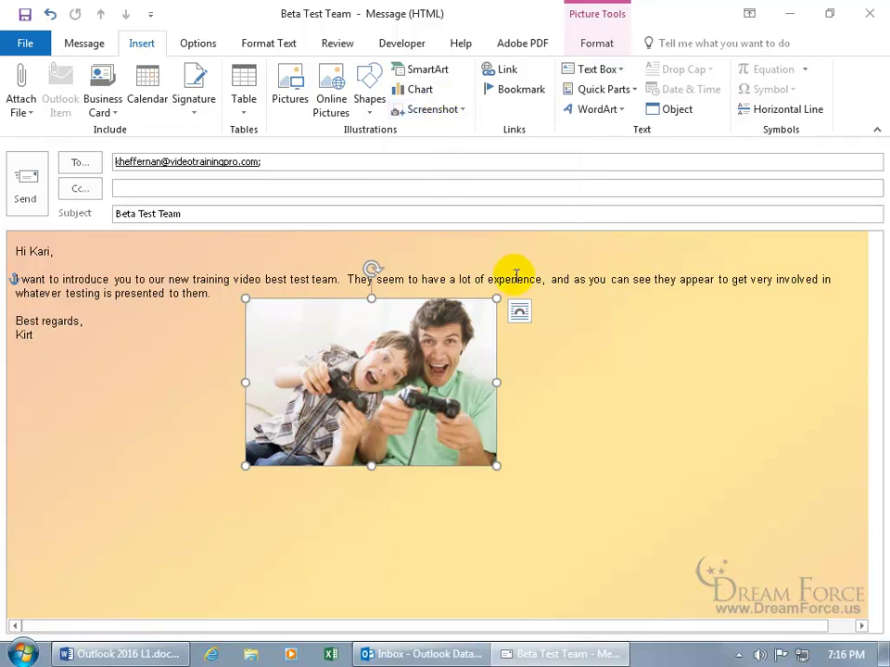
left_click(546, 331)
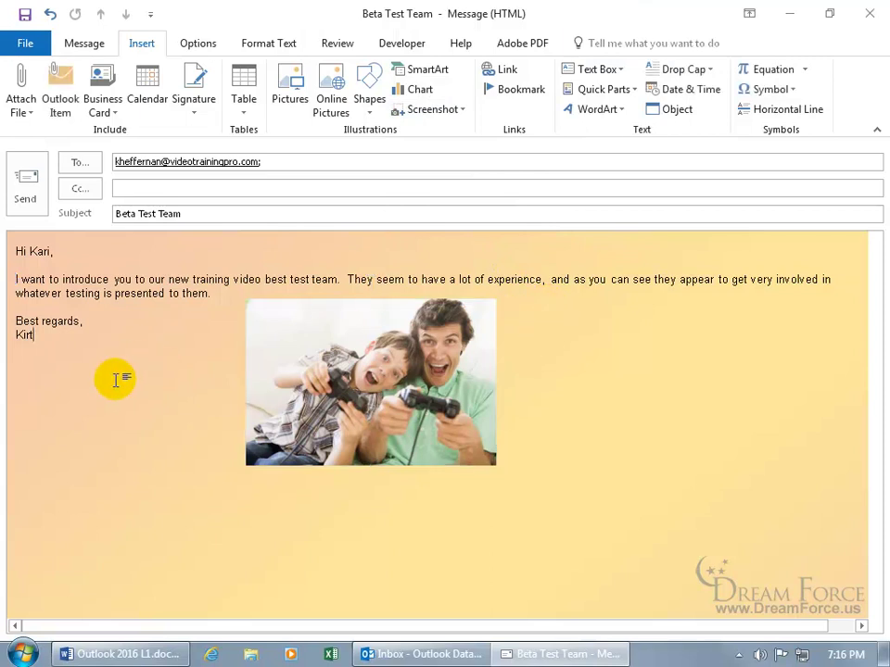
key("Return")
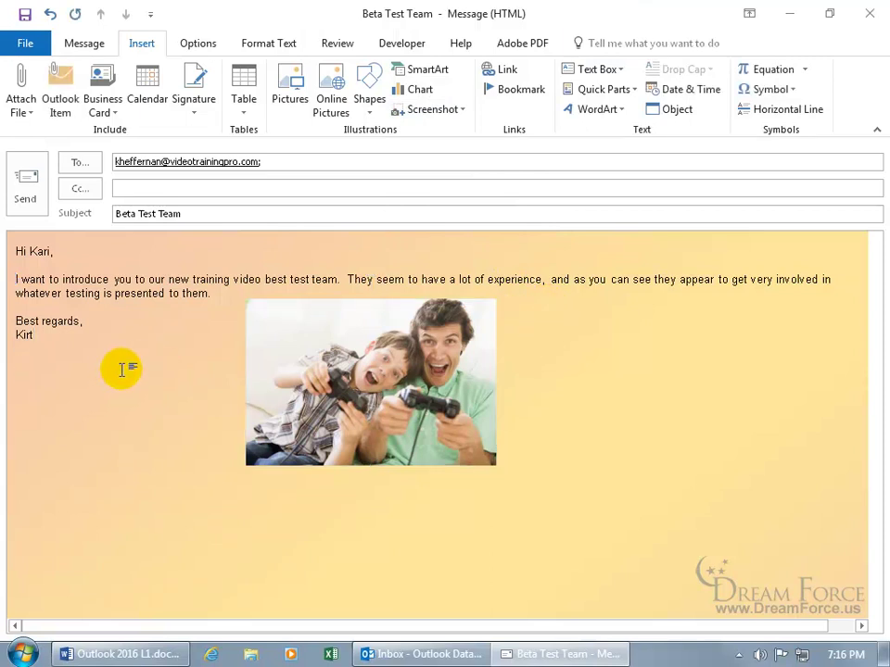
left_click(458, 111)
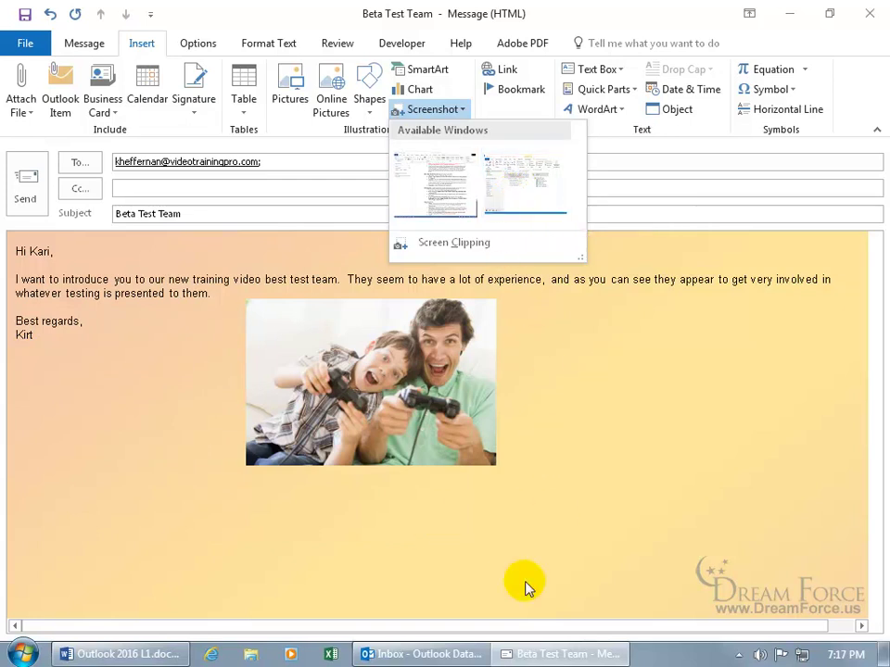
Insert a screenshot of the Inbox window showing Files.zip into the message body.
left_click(421, 653)
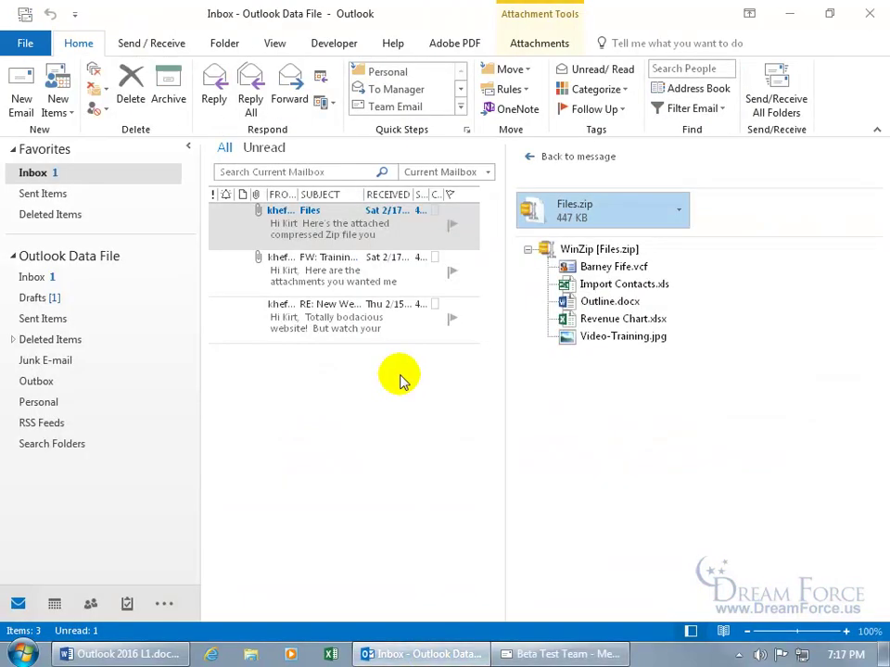
left_click(789, 13)
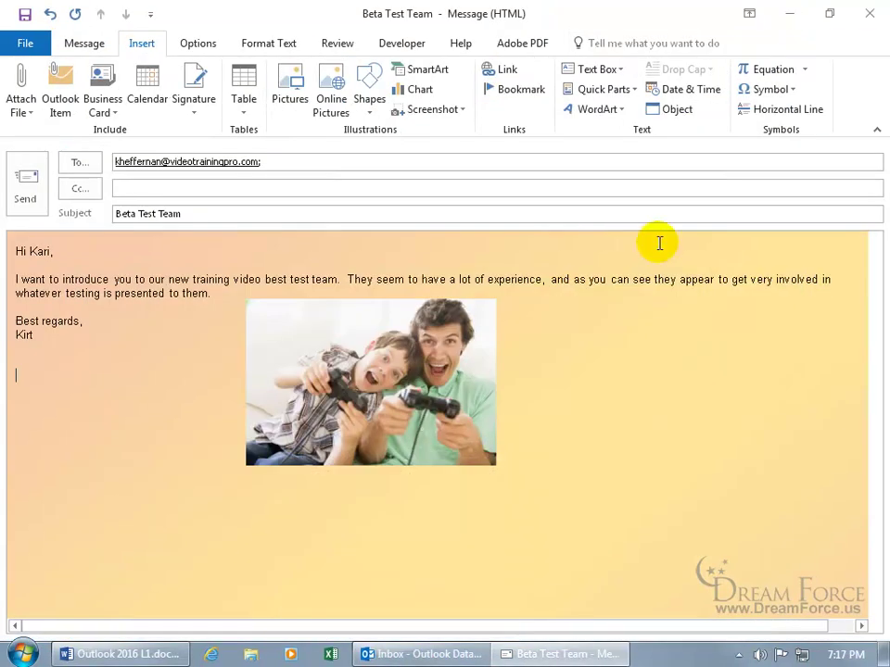
left_click(434, 111)
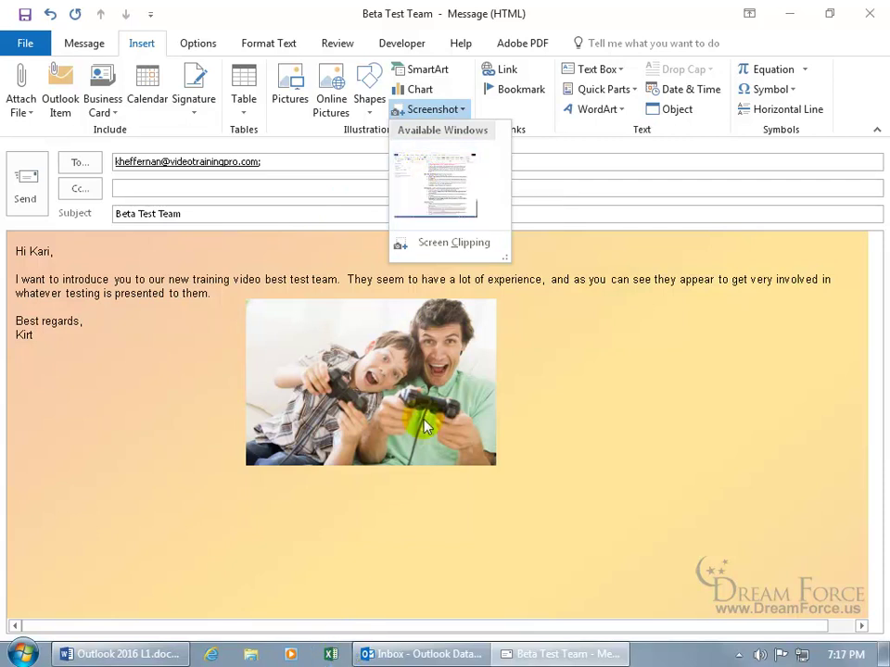
left_click(429, 655)
left_click(426, 654)
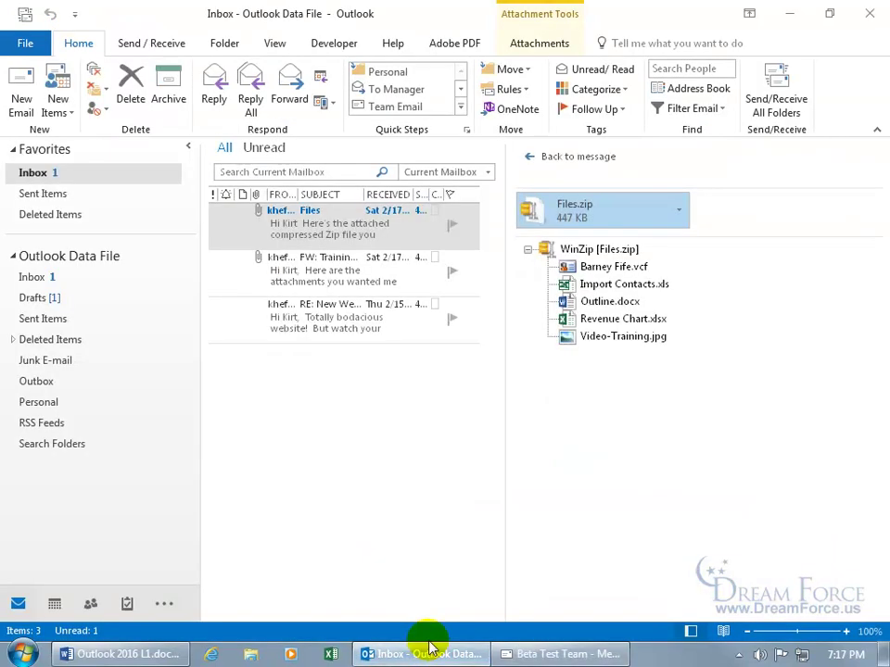
left_click(537, 654)
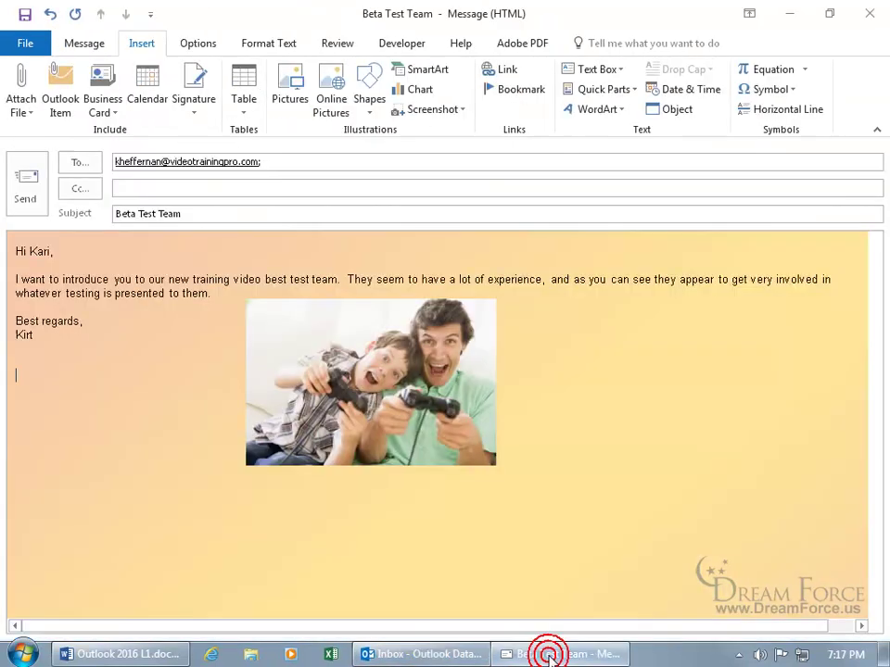
left_click(441, 109)
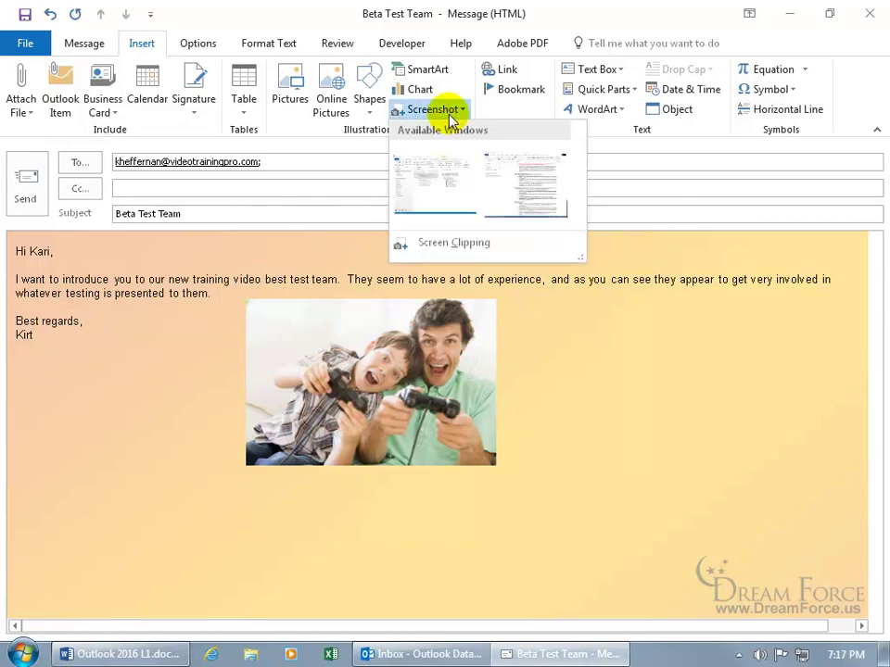
left_click(455, 178)
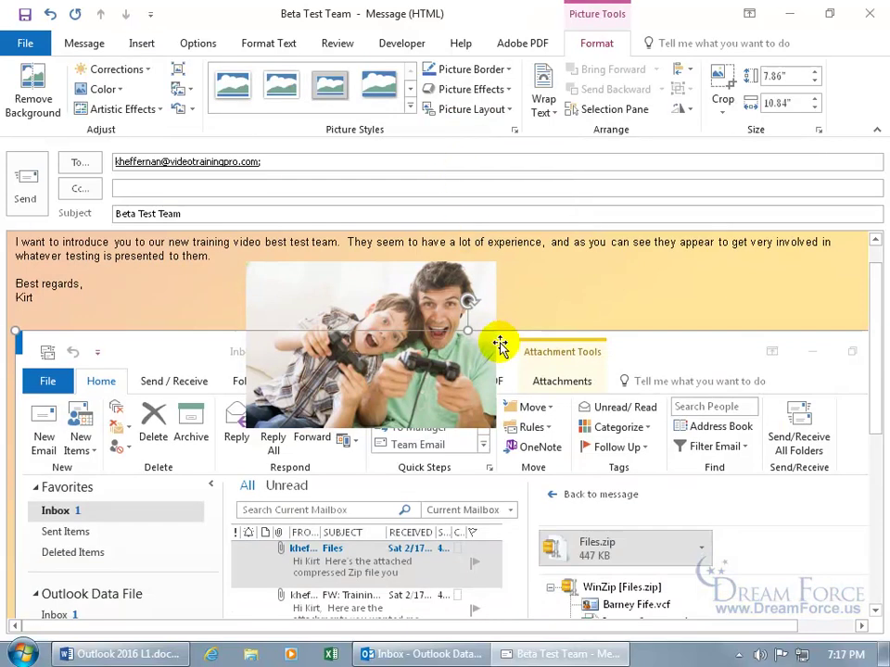
Check how the photo and the inserted Inbox screenshot overlap by selecting each in turn.
left_click(404, 299)
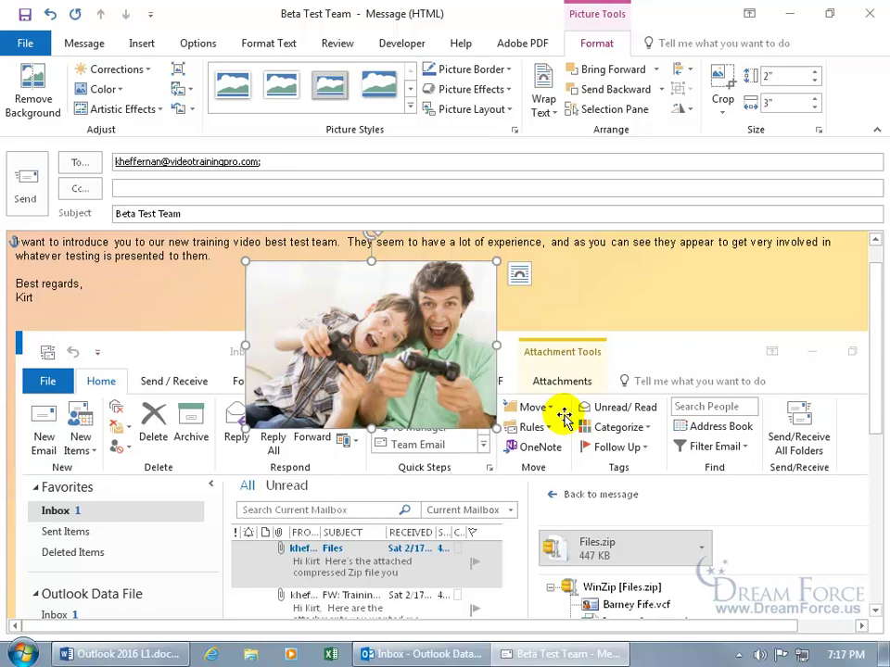
left_click_drag(874, 352, 876, 403)
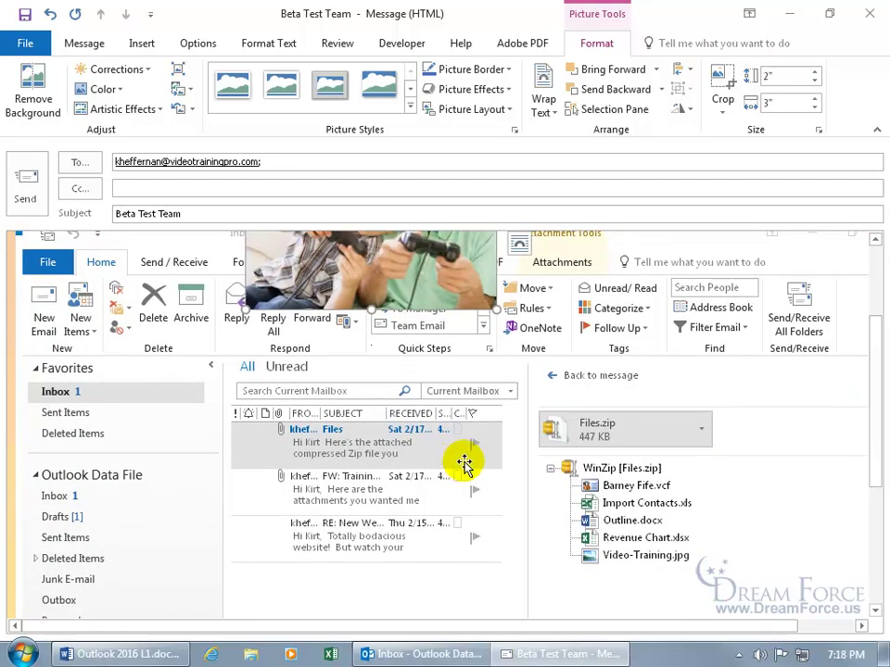
scroll(465, 462, "up", 3)
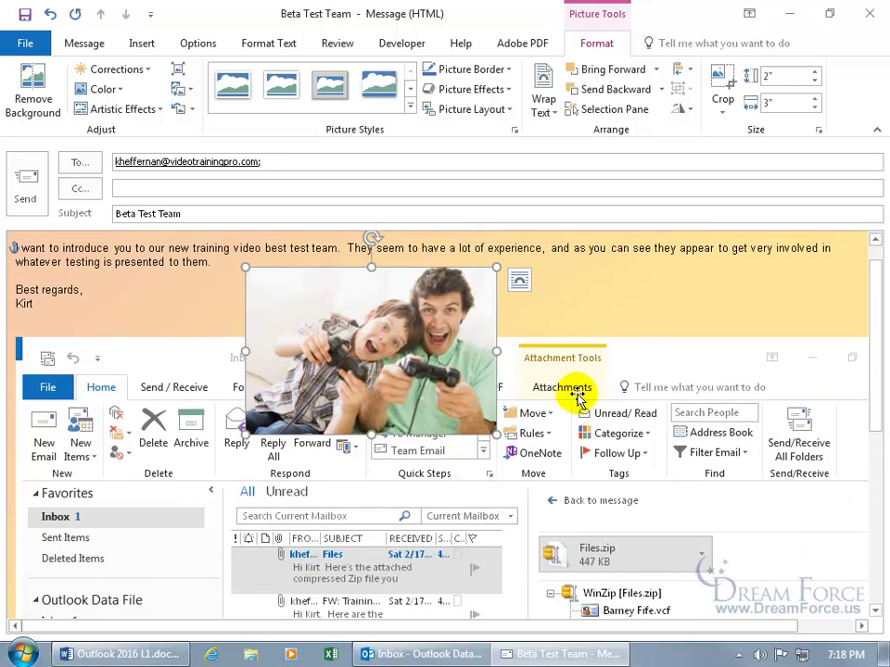
left_click(577, 397)
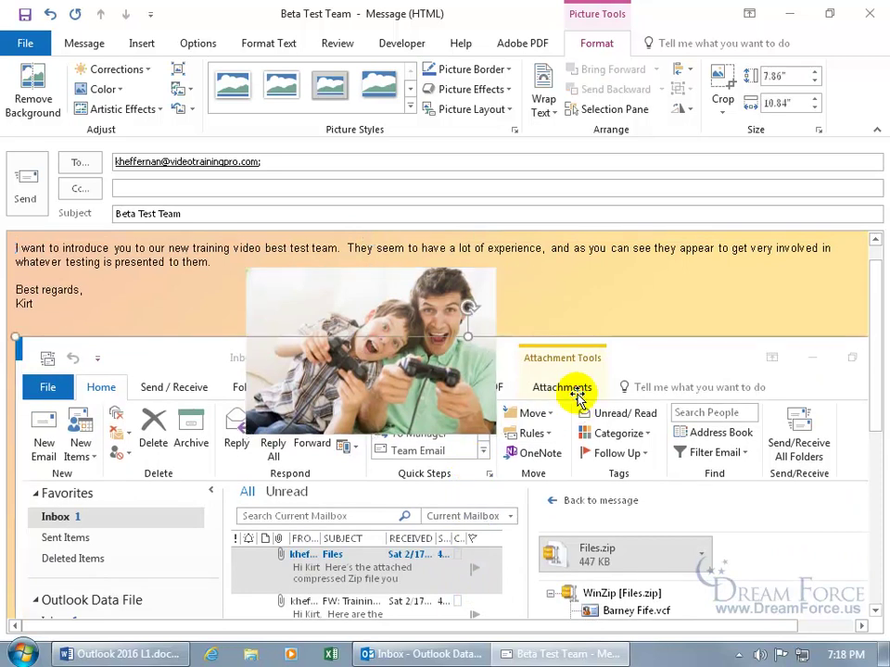
left_click(445, 303)
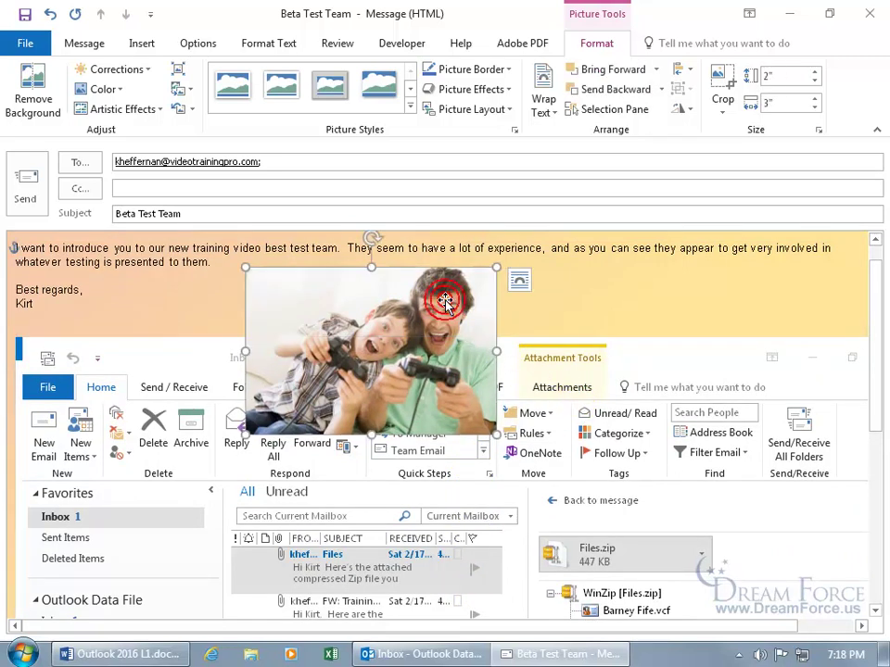
Undo the Inbox screenshot and minimize the message so the Inbox with Files.zip shows.
left_click(48, 13)
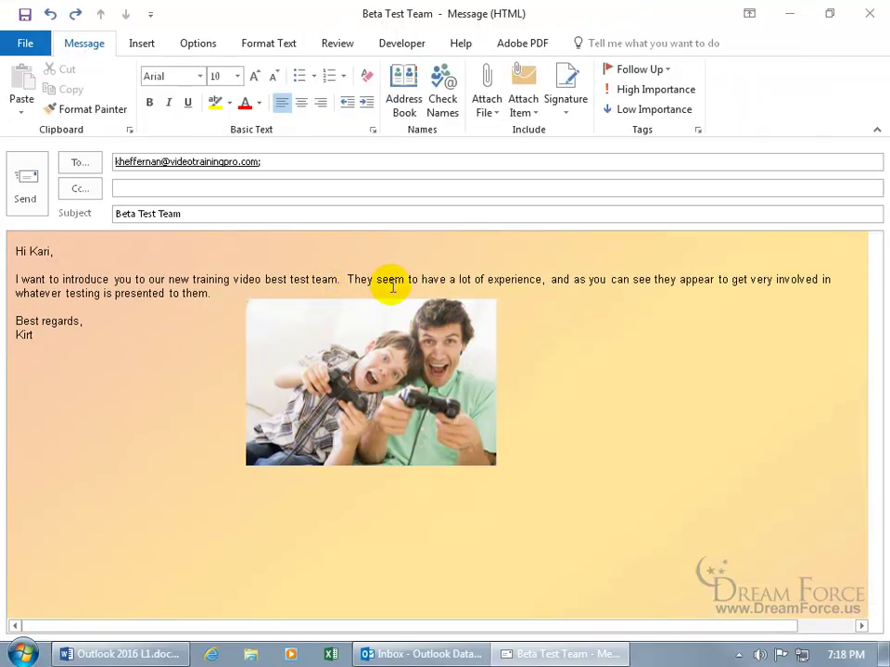
left_click(145, 43)
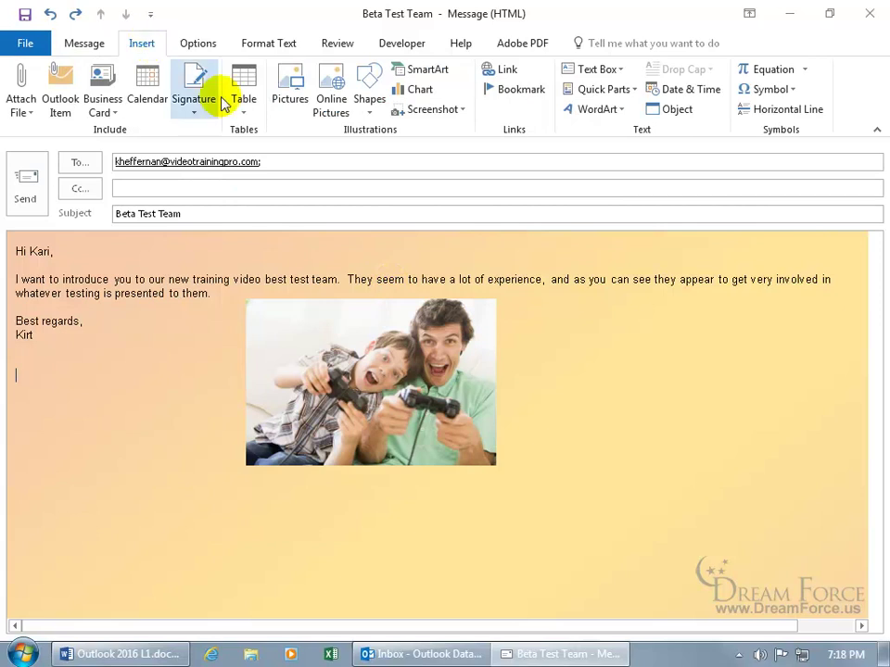
left_click(461, 111)
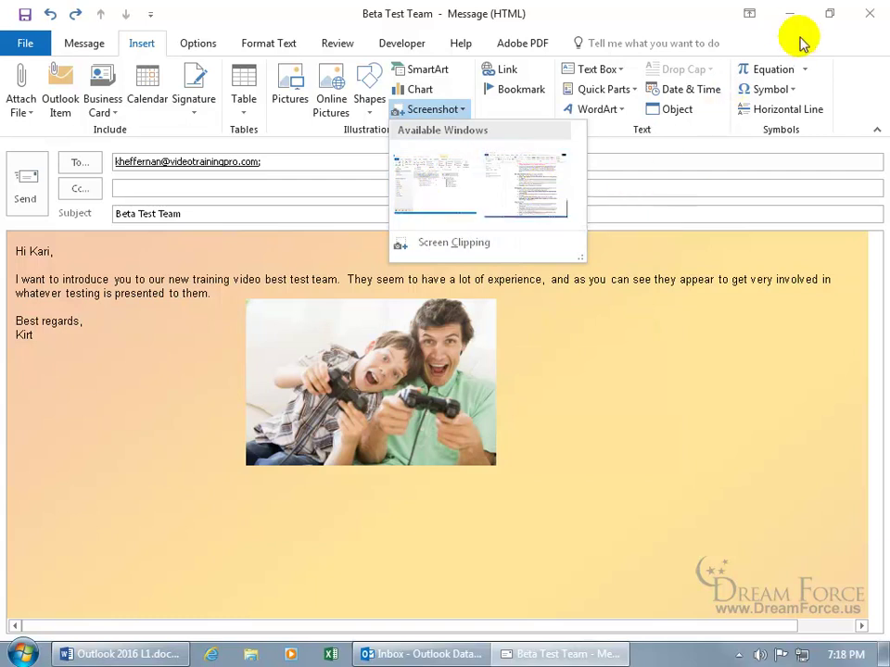
left_click(788, 10)
left_click(788, 10)
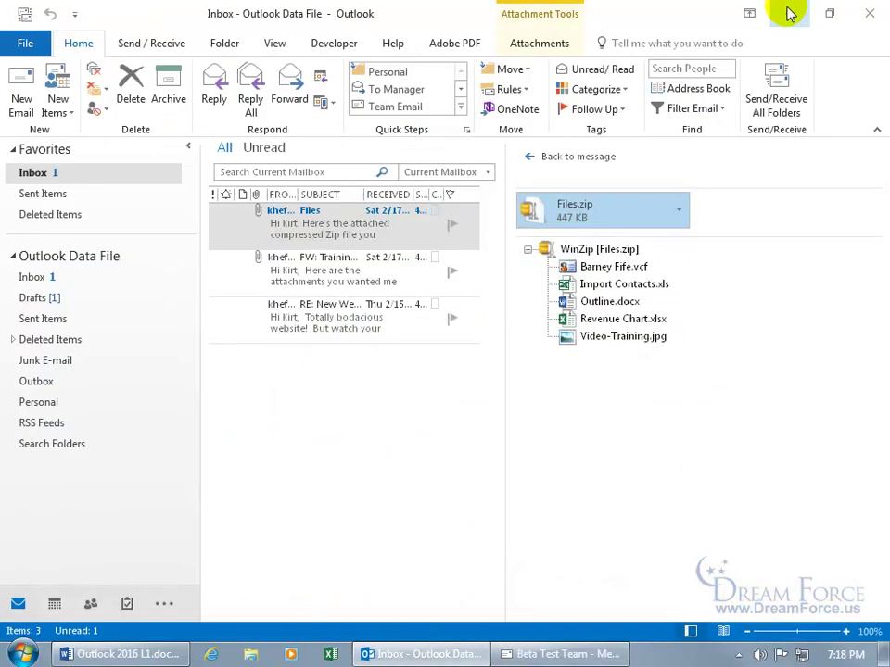
Open Video-Training.jpg from the Exercises folder in a restored-down Photo Viewer, then return to the message.
left_click(787, 13)
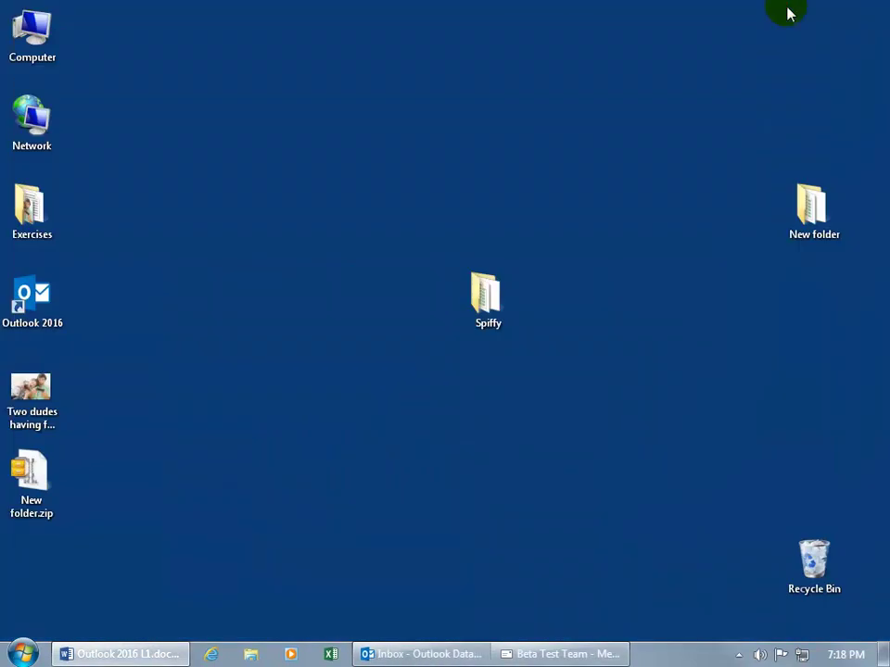
double_click(33, 215)
left_click_drag(516, 203, 354, 113)
double_click(391, 246)
left_click(835, 10)
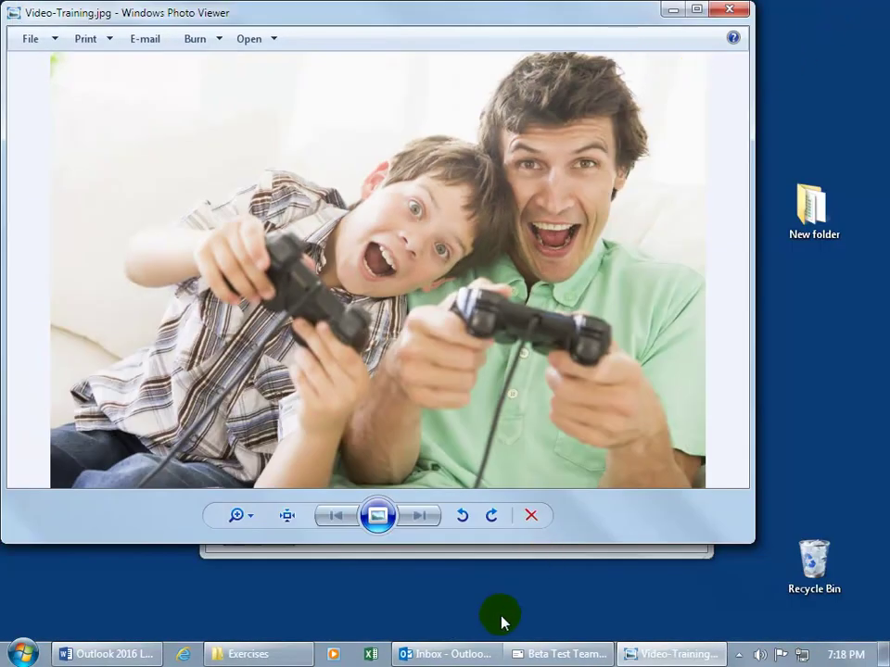
left_click(544, 656)
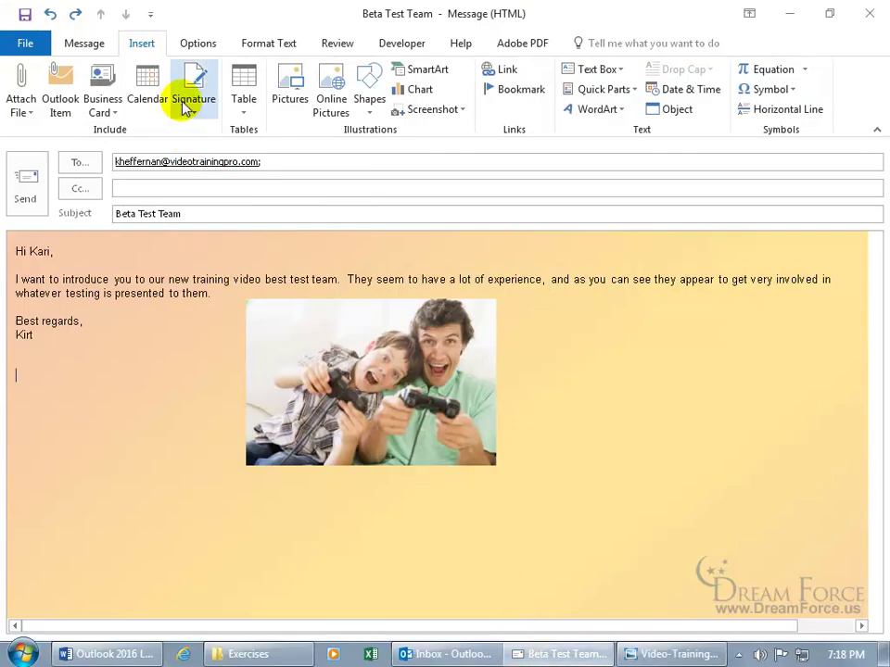
Screen-clip the man's face from the Video-Training.jpg photo into the message body.
left_click(441, 112)
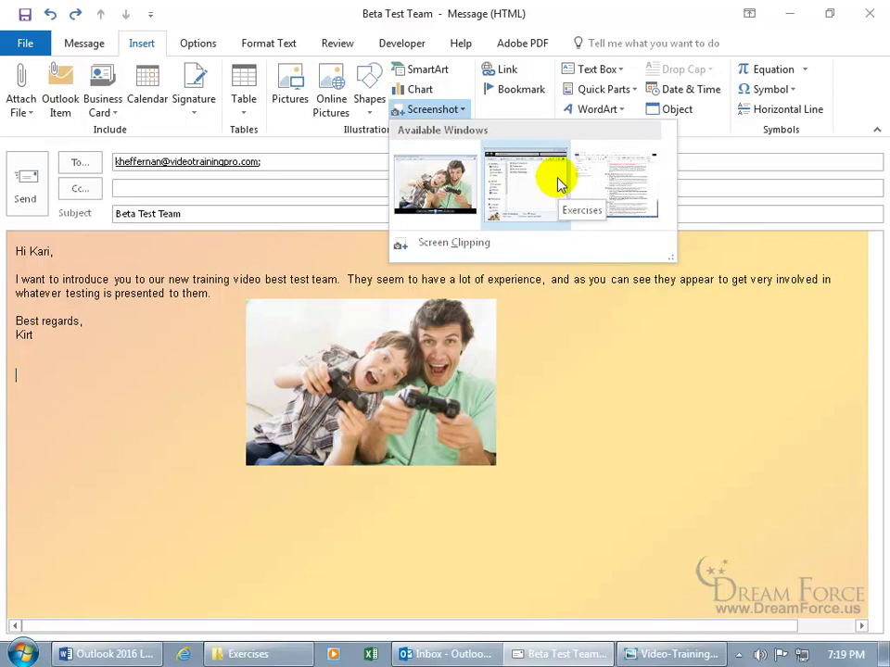
left_click(454, 243)
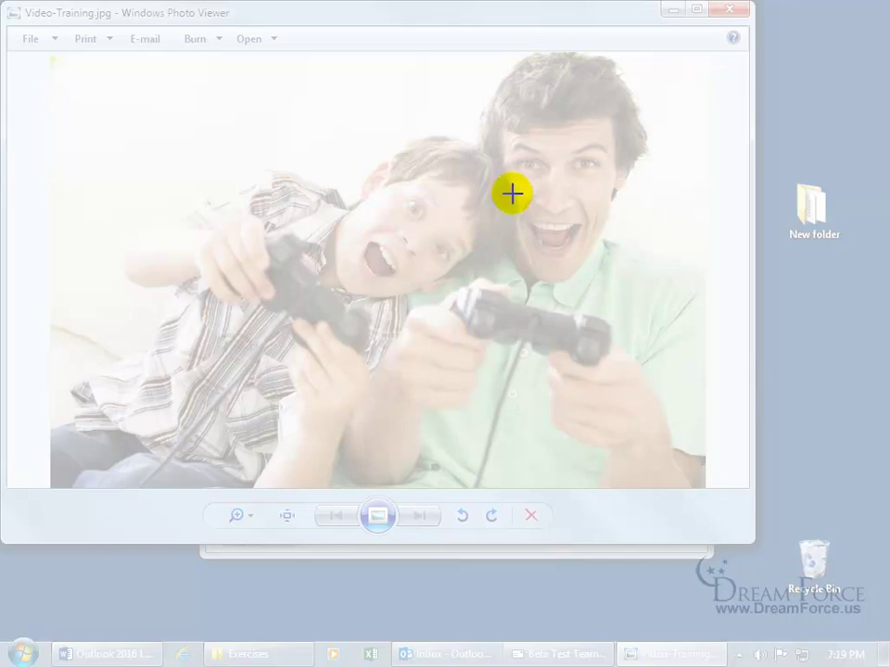
left_click_drag(456, 62, 659, 282)
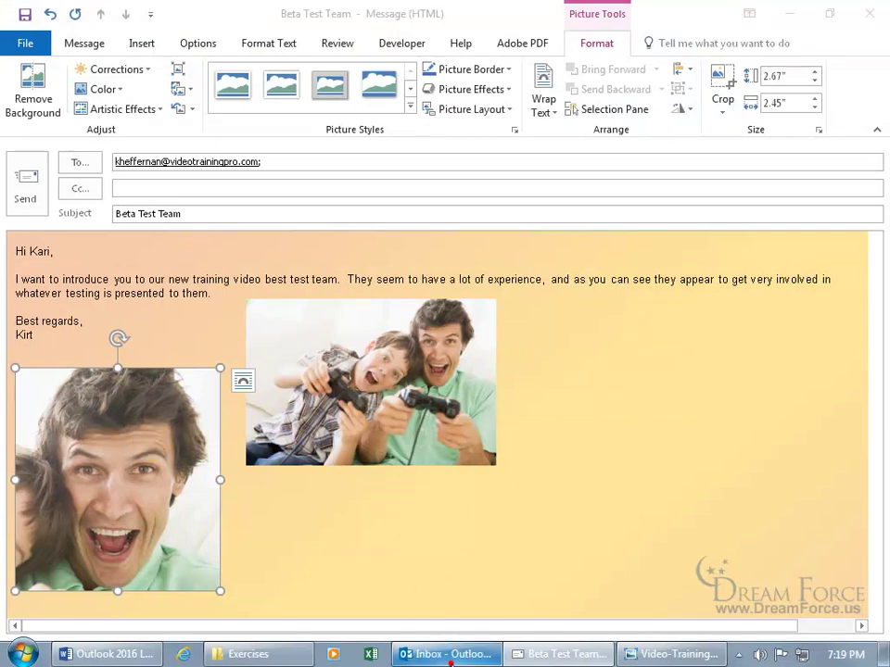
left_click(445, 654)
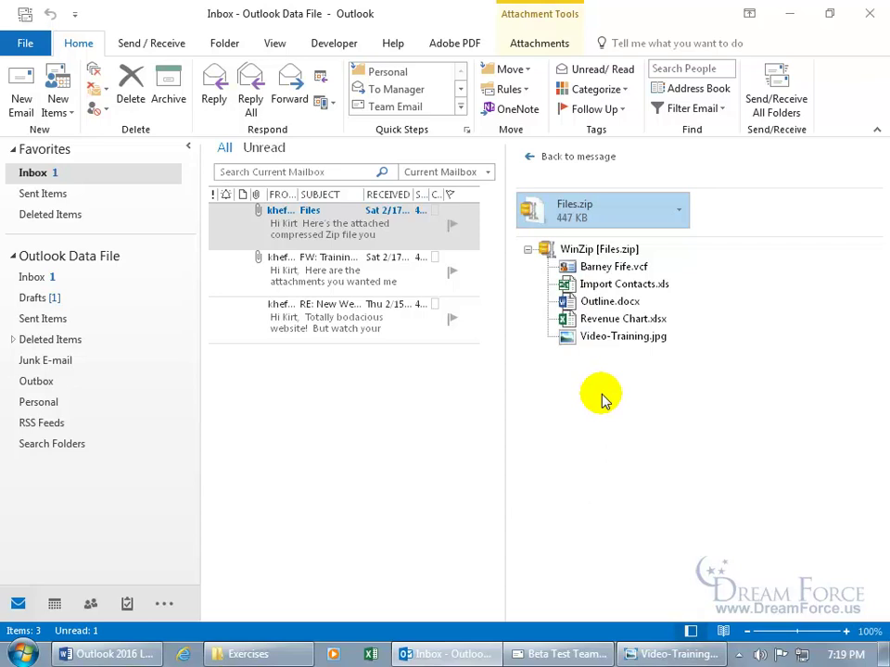
Return to the Beta Test Team message and delete the clipped face picture.
left_click(567, 654)
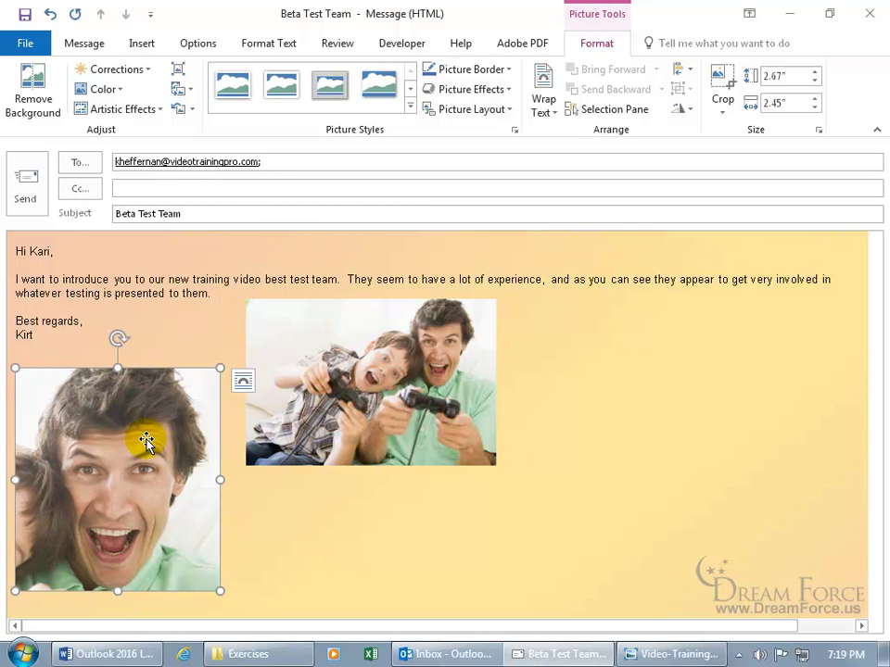
key("Delete")
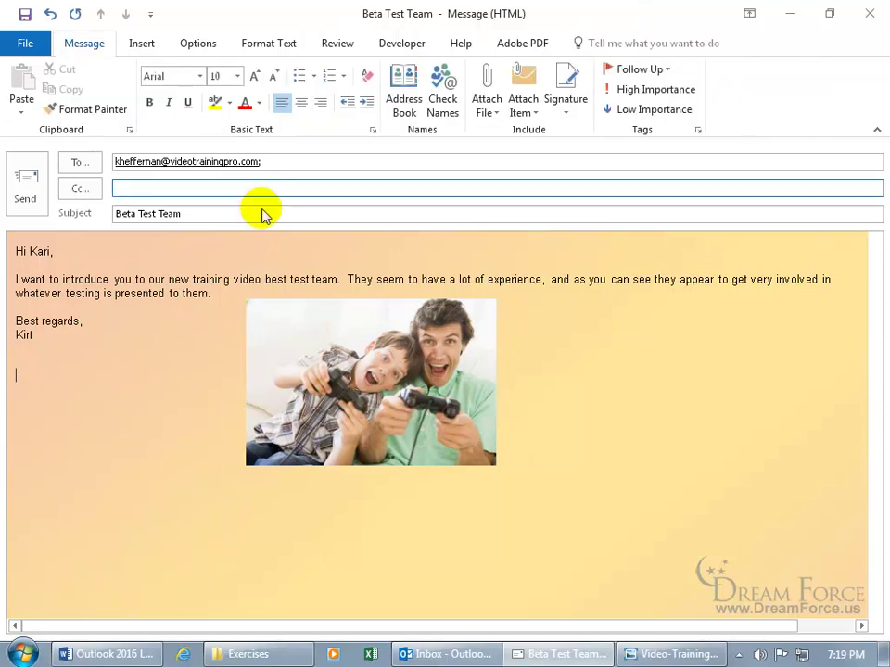
left_click(145, 44)
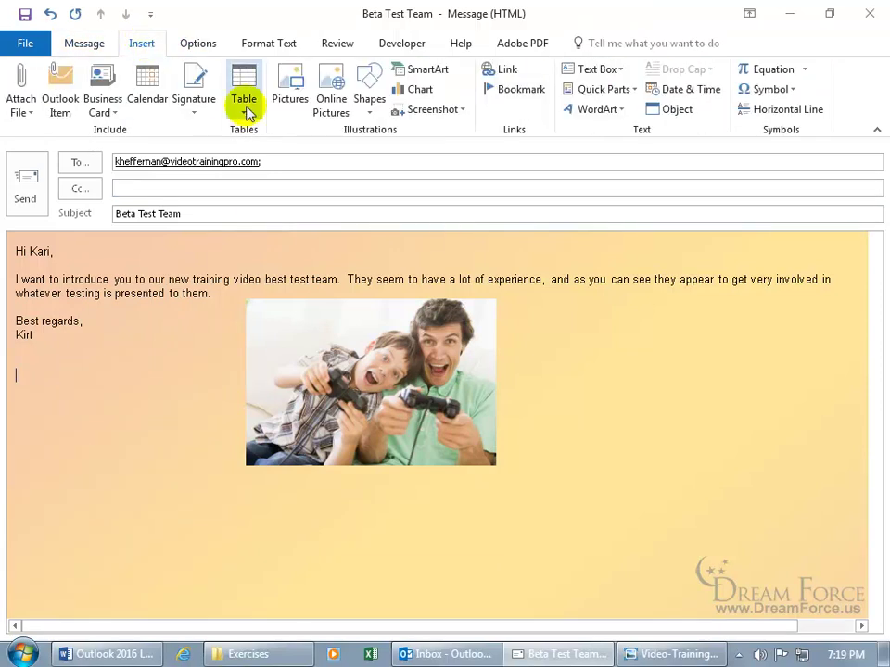
left_click(455, 111)
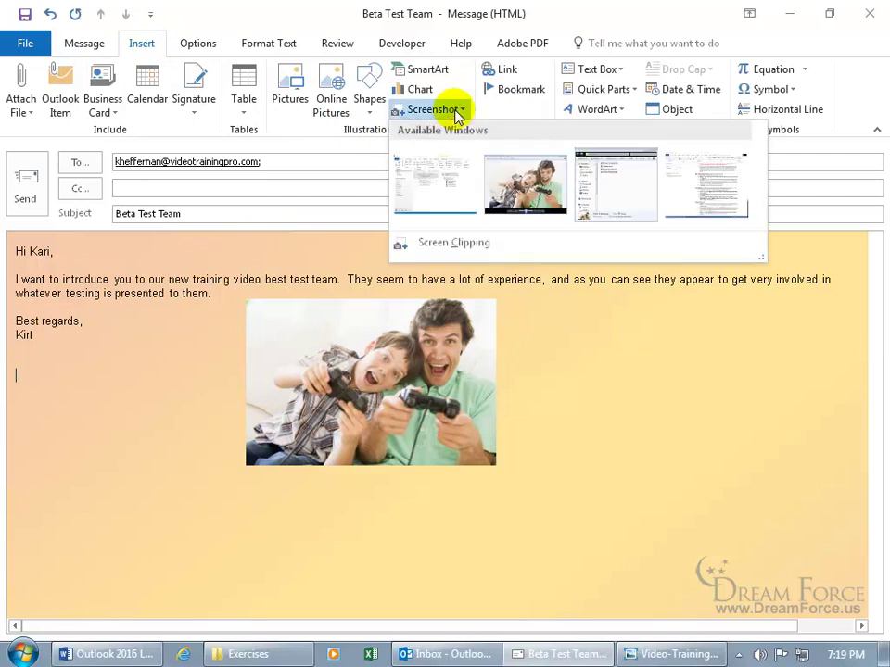
left_click(454, 244)
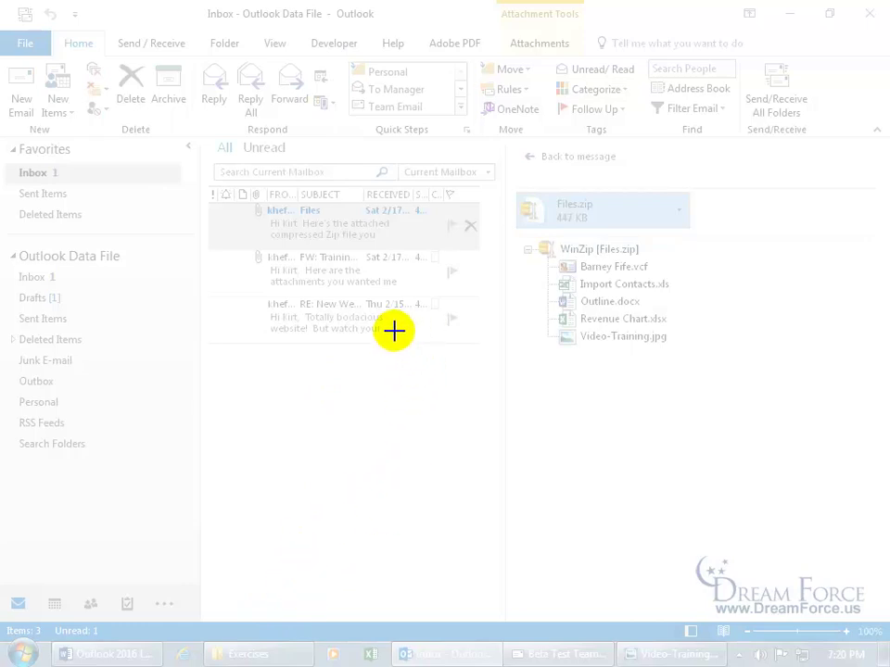
Cancel the pending clip, then screen-clip the Exercises folder's file list into the message.
key("Escape")
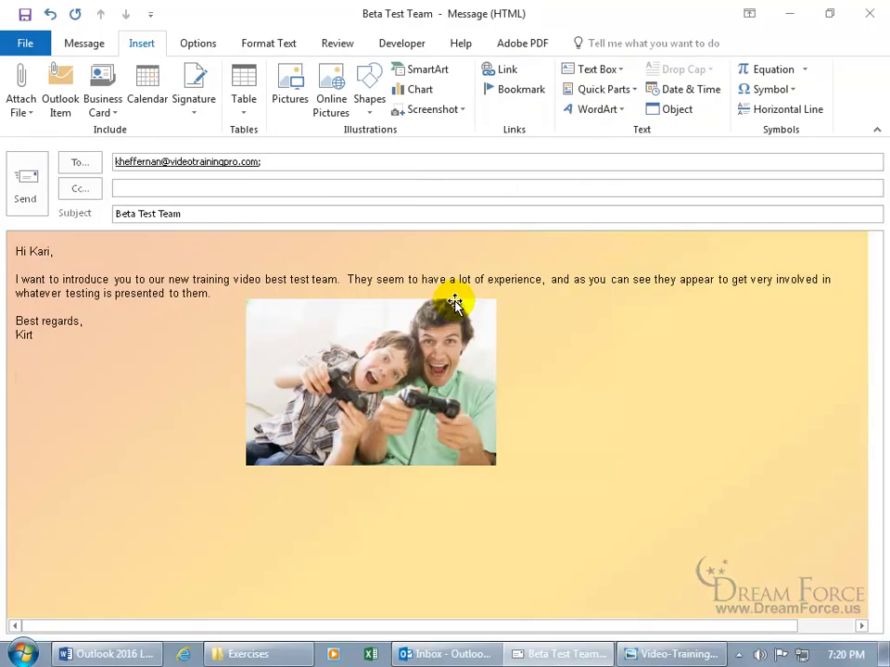
left_click(285, 656)
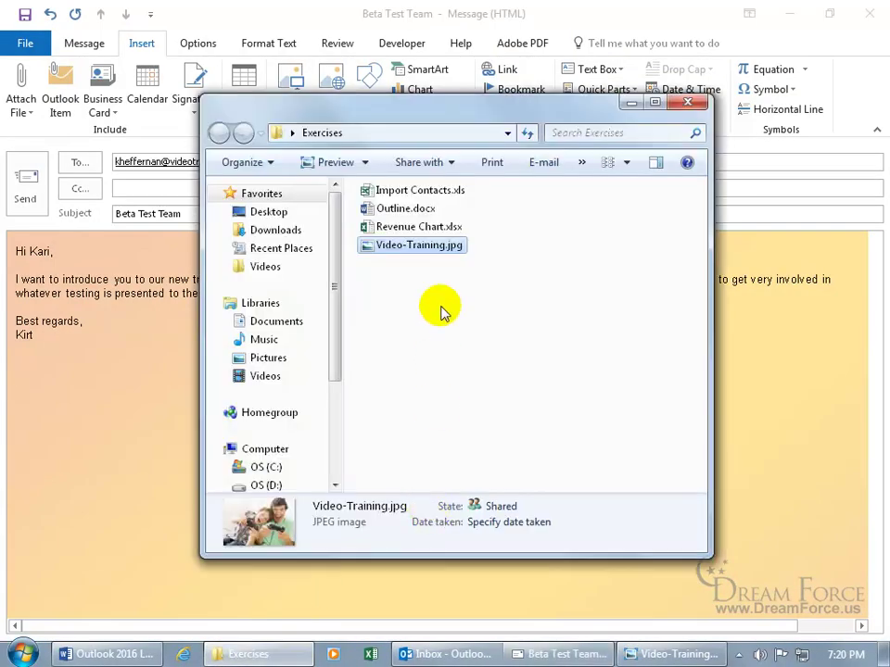
left_click_drag(442, 312, 173, 302)
left_click(169, 297)
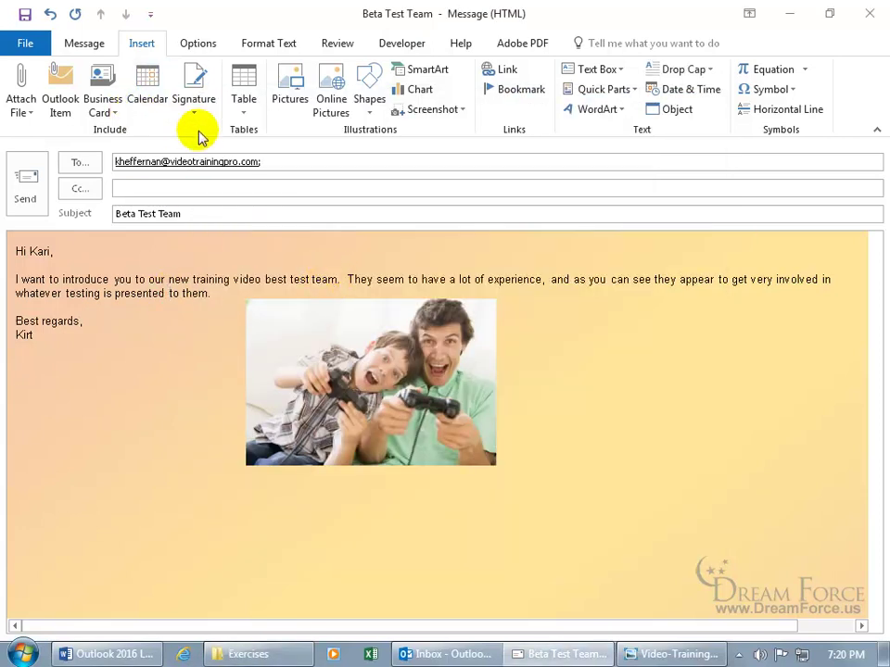
left_click(464, 110)
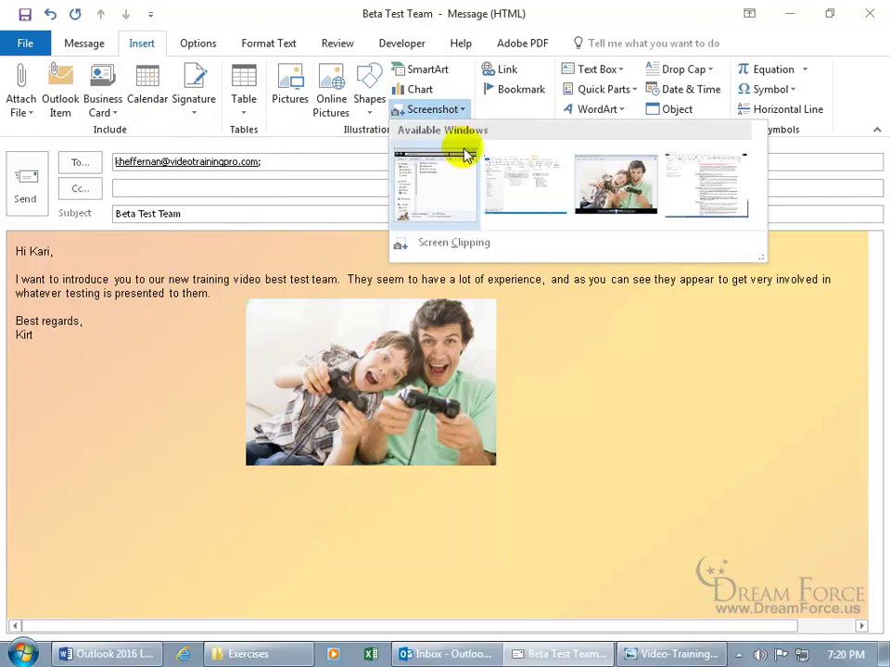
left_click(461, 242)
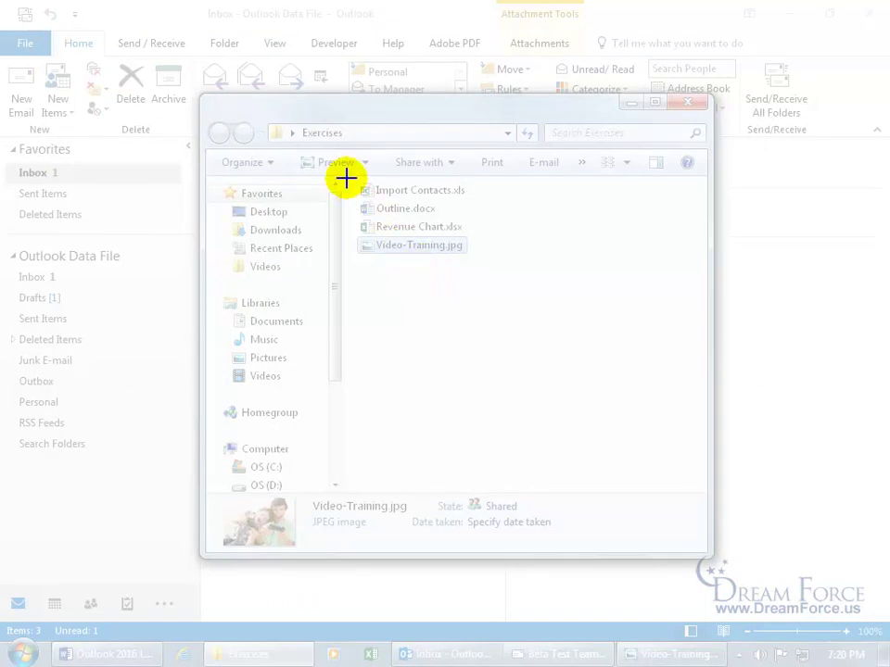
left_click_drag(345, 178, 477, 263)
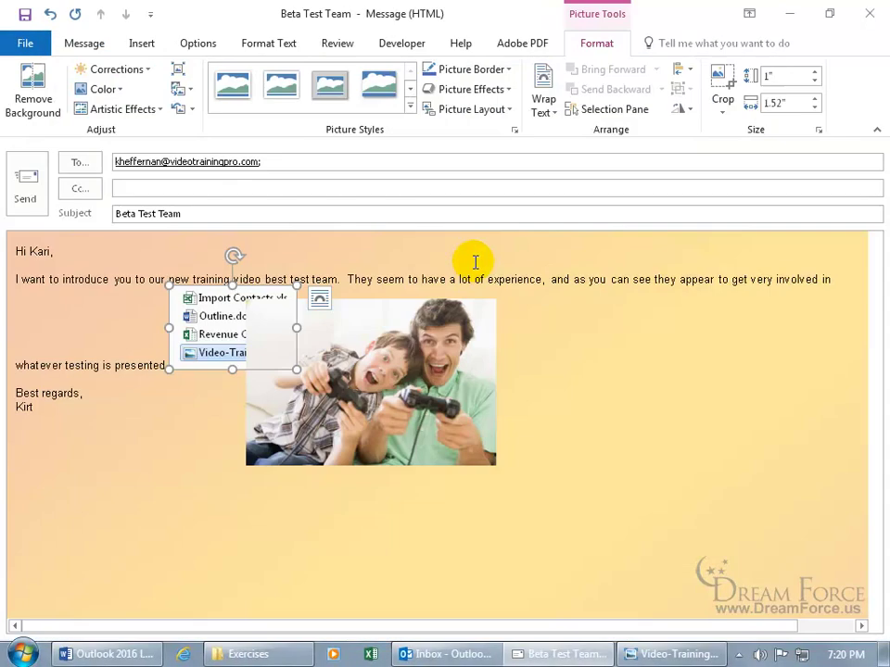
Set the file-list clipping to In Front of Text and move it below the gaming photo.
left_click(222, 302)
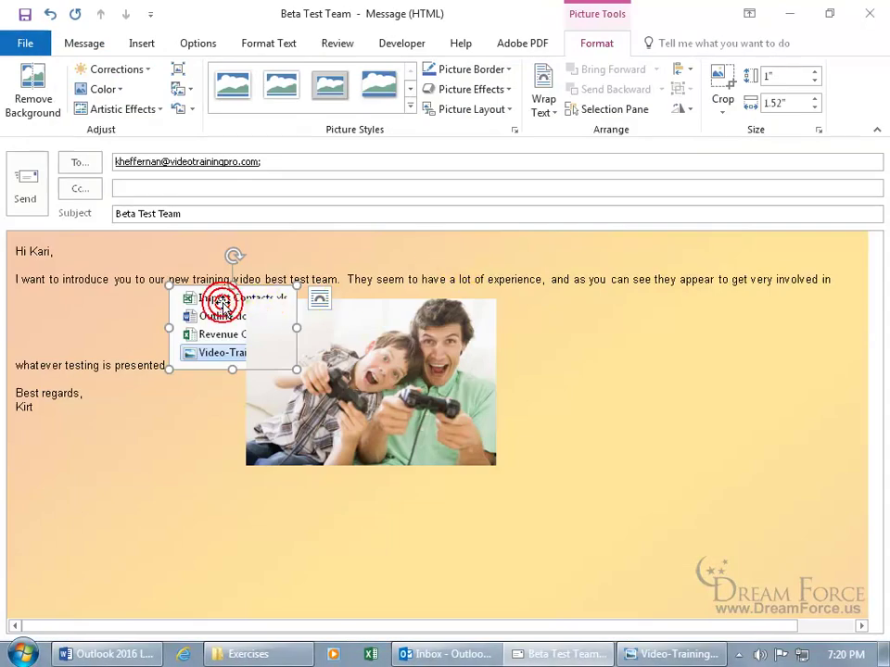
left_click(320, 298)
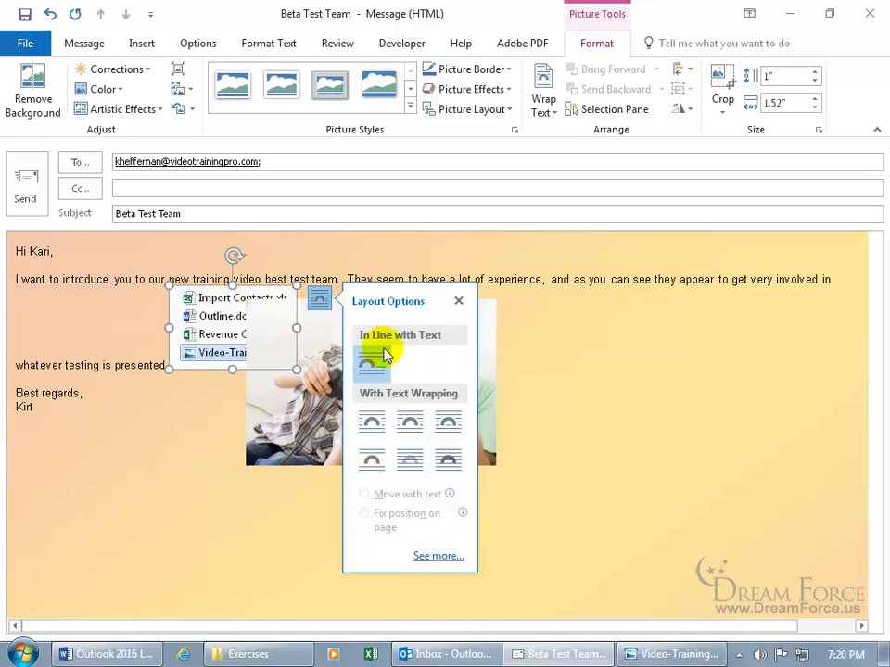
left_click(447, 459)
left_click_drag(248, 315, 387, 511)
left_click(568, 384)
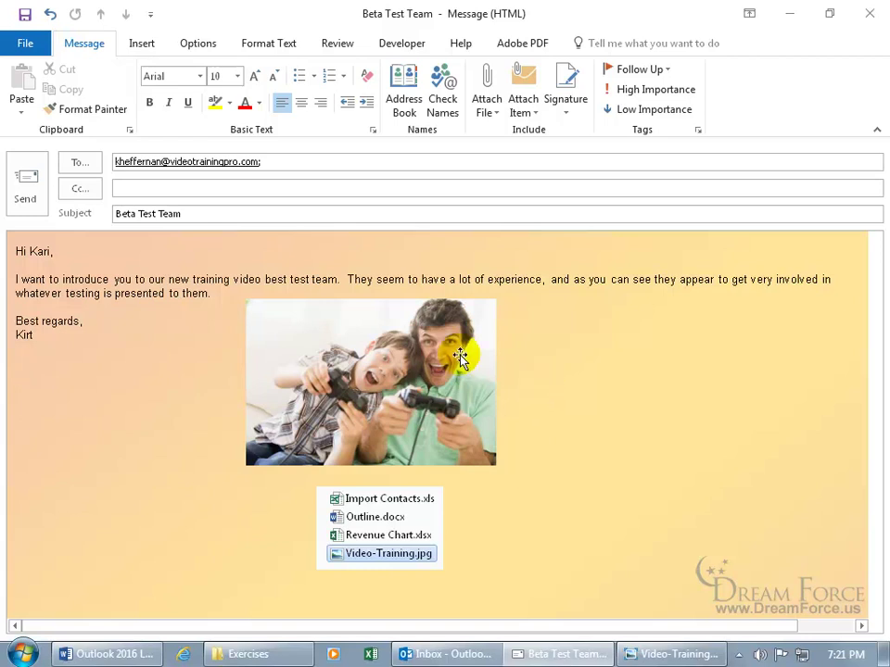
Rotate the gaming photo to a tilted angle so its top edge overlaps the first paragraph.
left_click(398, 319)
left_click_drag(372, 270, 339, 274)
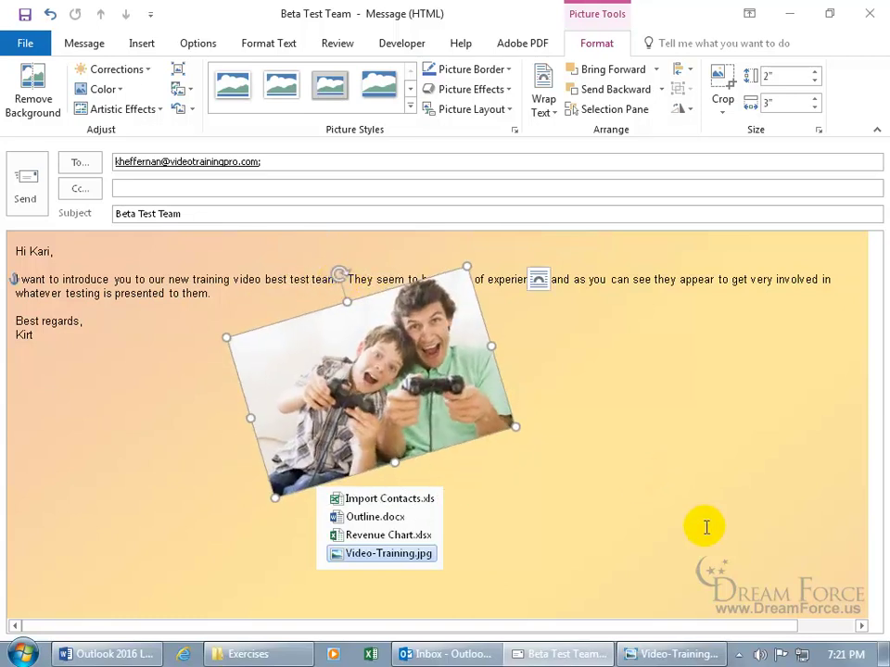